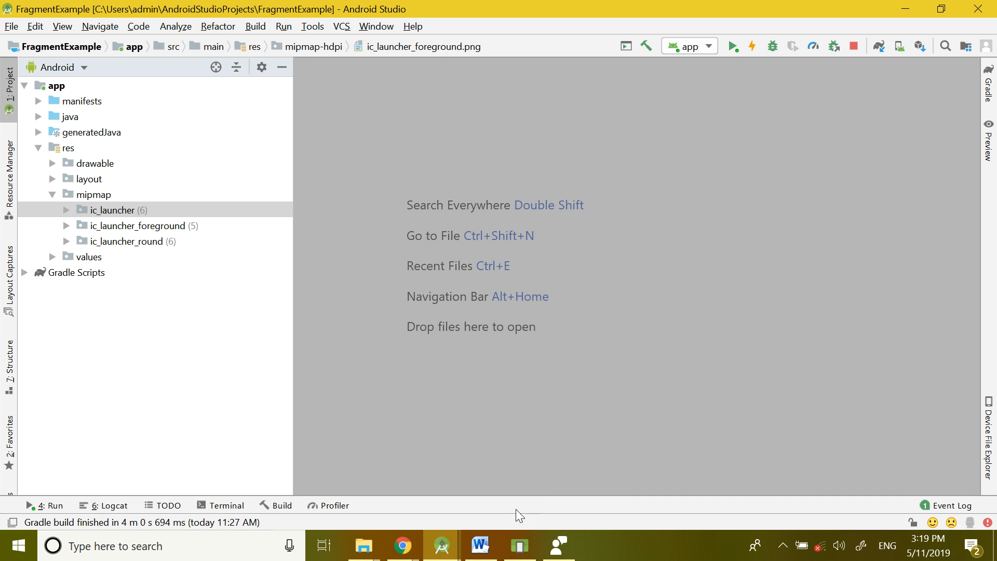
# - Switch to the Android emulator and look through the launcher icons of the installed apps in its app drawer
pyautogui.click(519, 545)
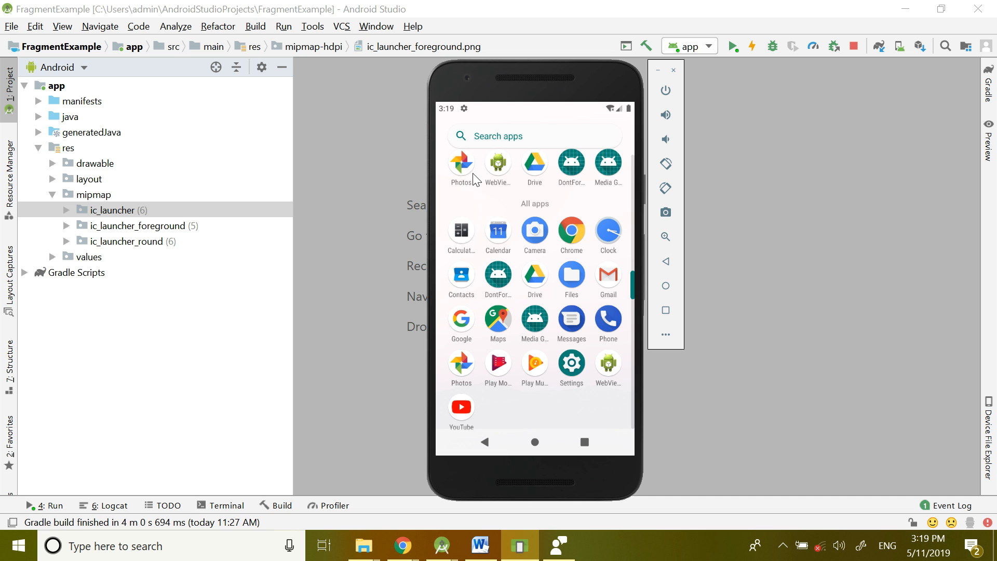
pyautogui.moveTo(632, 293); pyautogui.dragTo(632, 266)
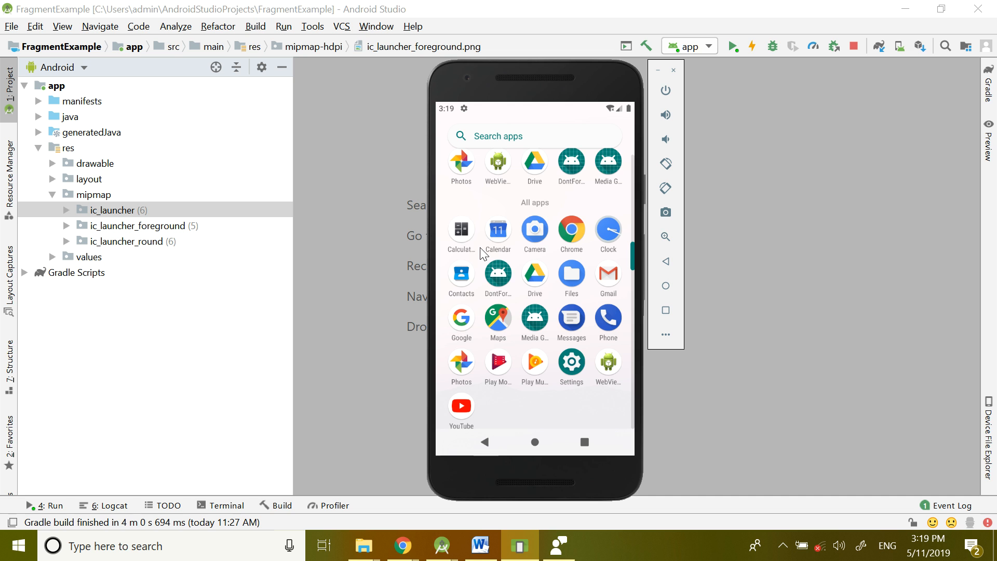
pyautogui.moveTo(635, 262); pyautogui.dragTo(635, 221)
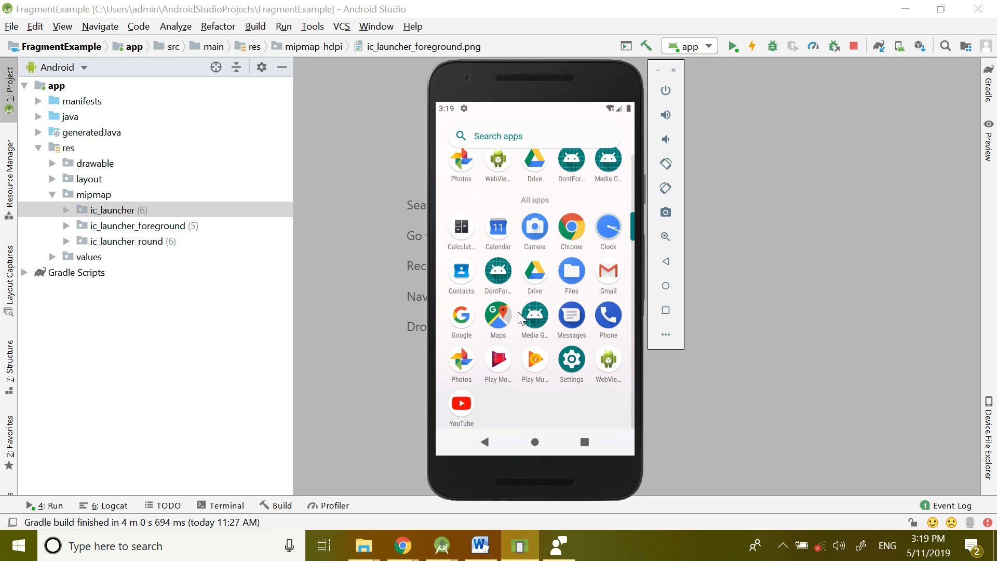
# - View the hdpi ic_launcher.png from the mipmap resources and compare it with the app icons shown in the emulator
pyautogui.click(62, 212)
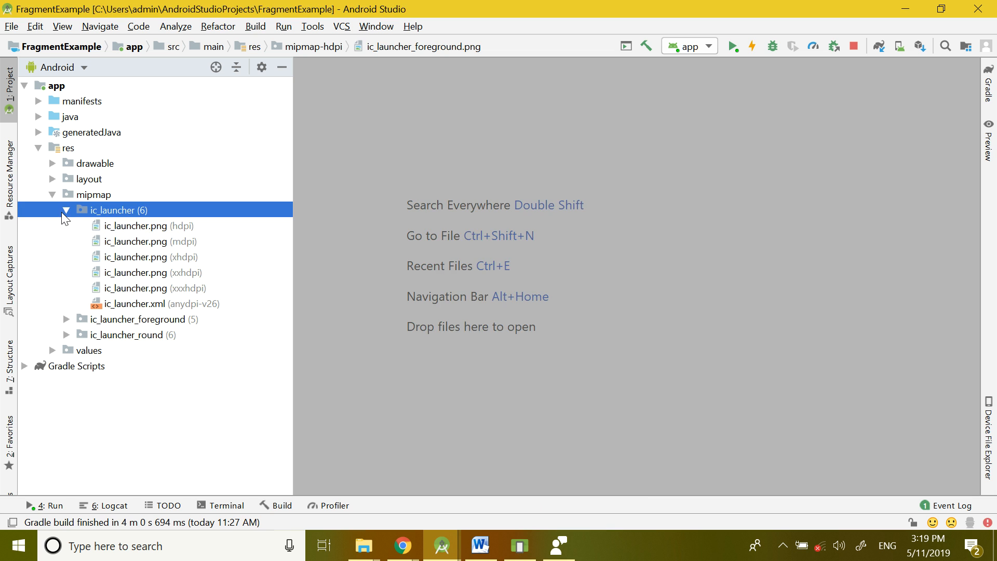
pyautogui.doubleClick(119, 226)
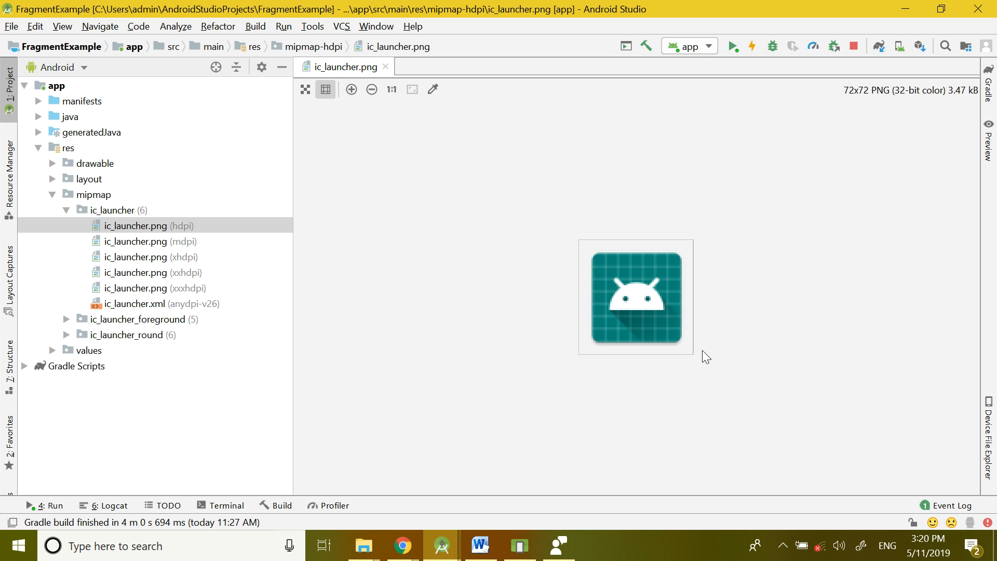
pyautogui.click(63, 208)
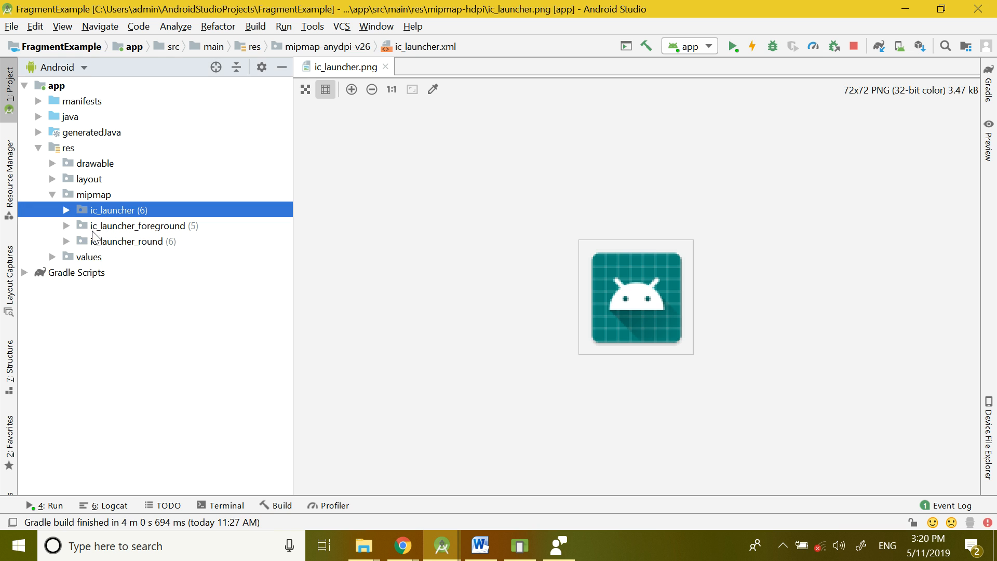
pyautogui.click(517, 545)
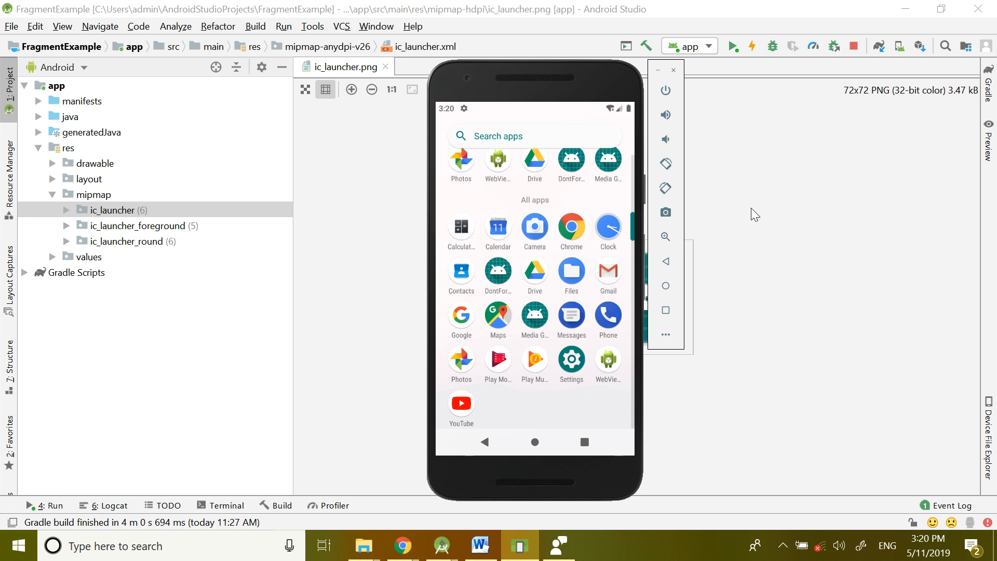
pyautogui.click(751, 208)
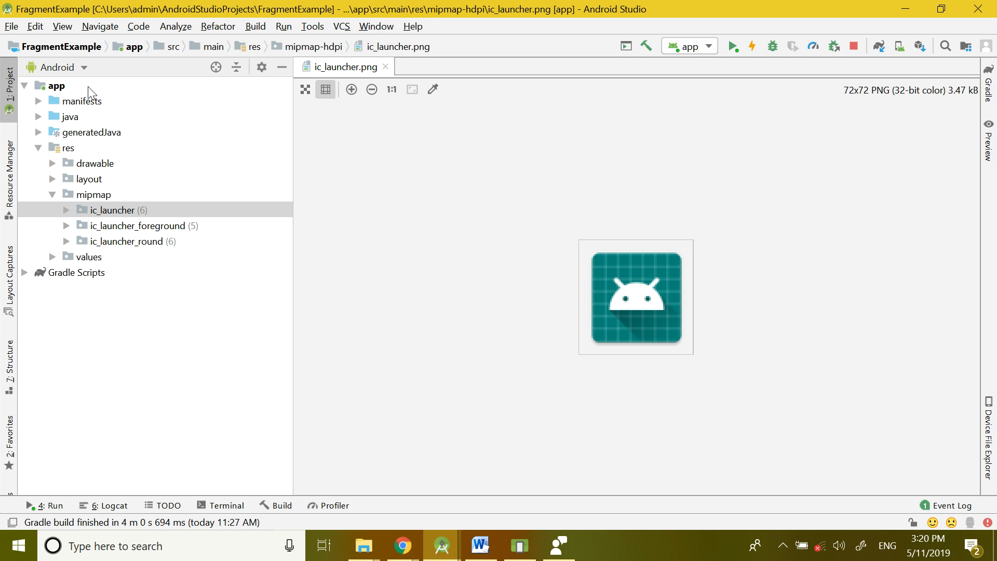
# - Switch to Chrome to look at the Image Baker website, and return to Android Studio
pyautogui.hotkey('alt', 'Tab')
pyautogui.hotkey('alt', 'Tab')
pyautogui.hotkey('alt', 'Tab')
pyautogui.hotkey('alt', 'Tab')
pyautogui.hotkey('alt', 'Tab')
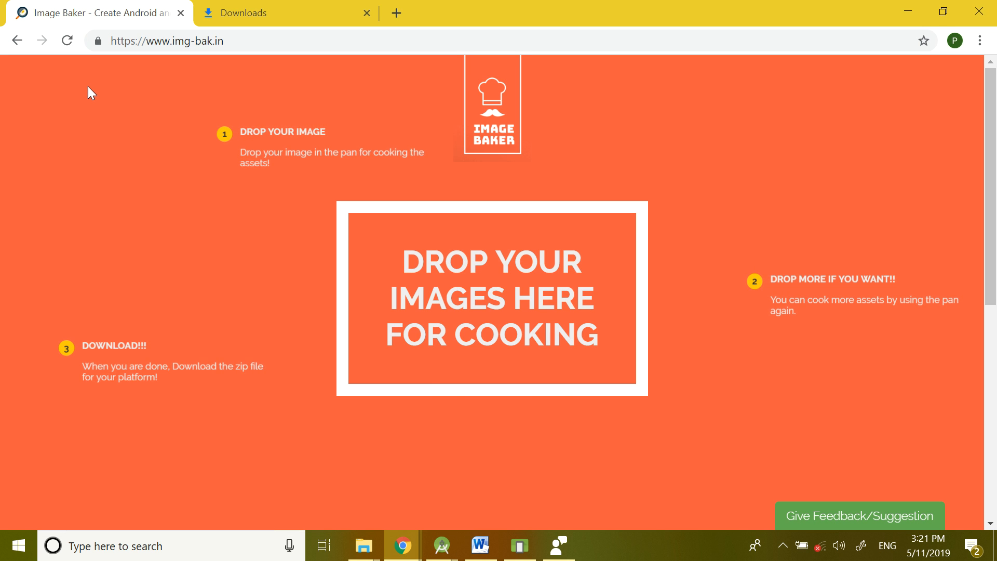
pyautogui.hotkey('alt', 'Tab')
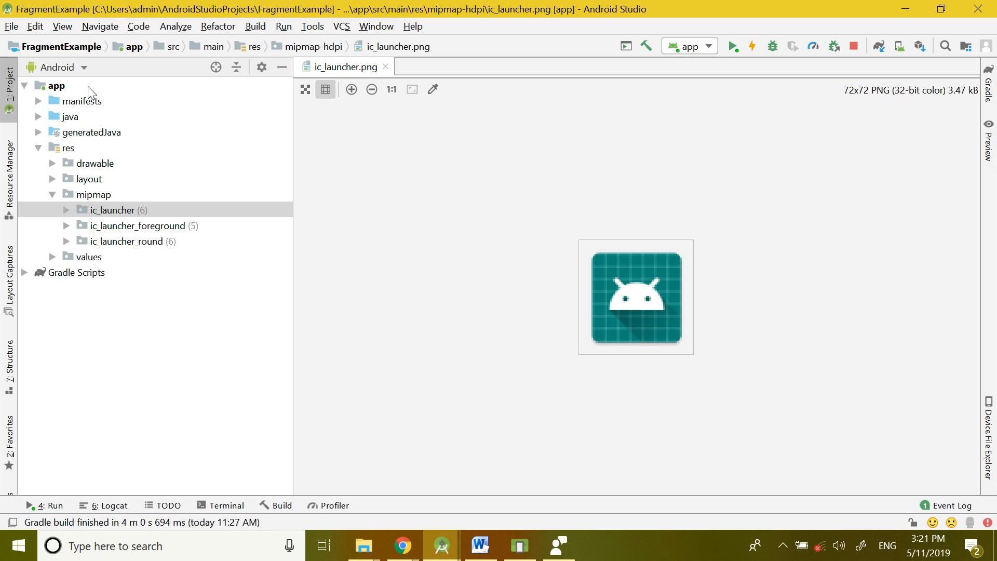
pyautogui.rightClick(56, 88)
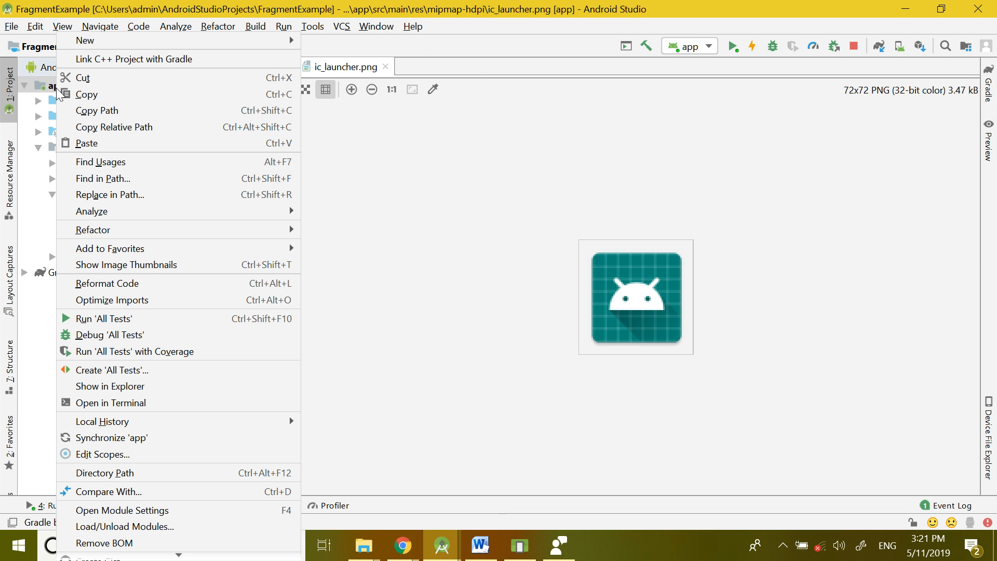
pyautogui.moveTo(130, 41)
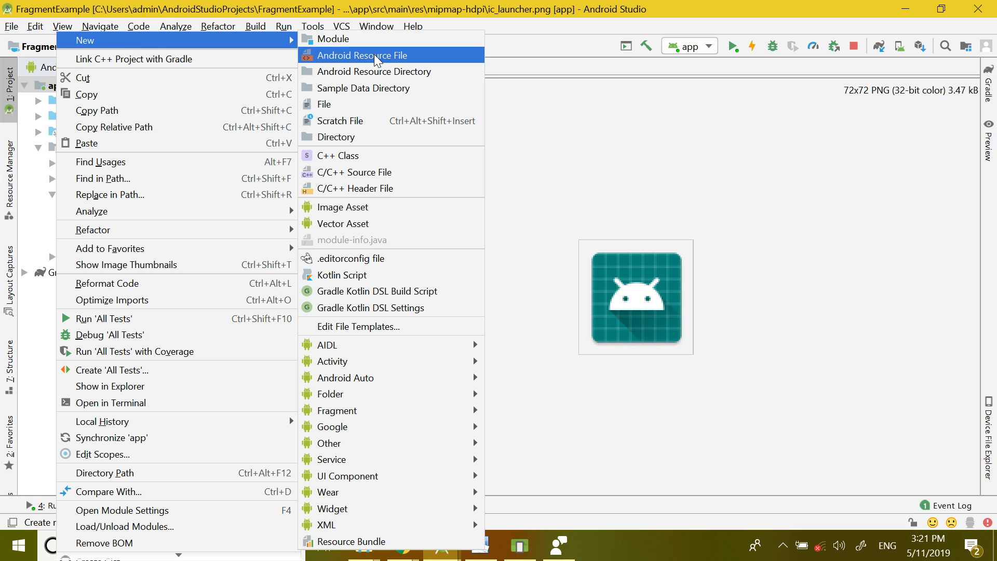
pyautogui.click(385, 207)
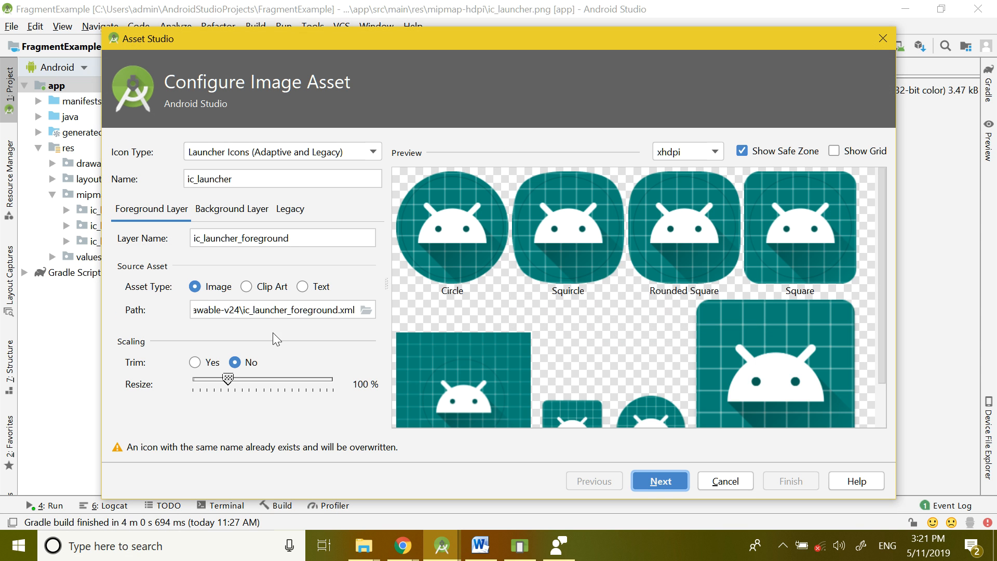
pyautogui.click(878, 40)
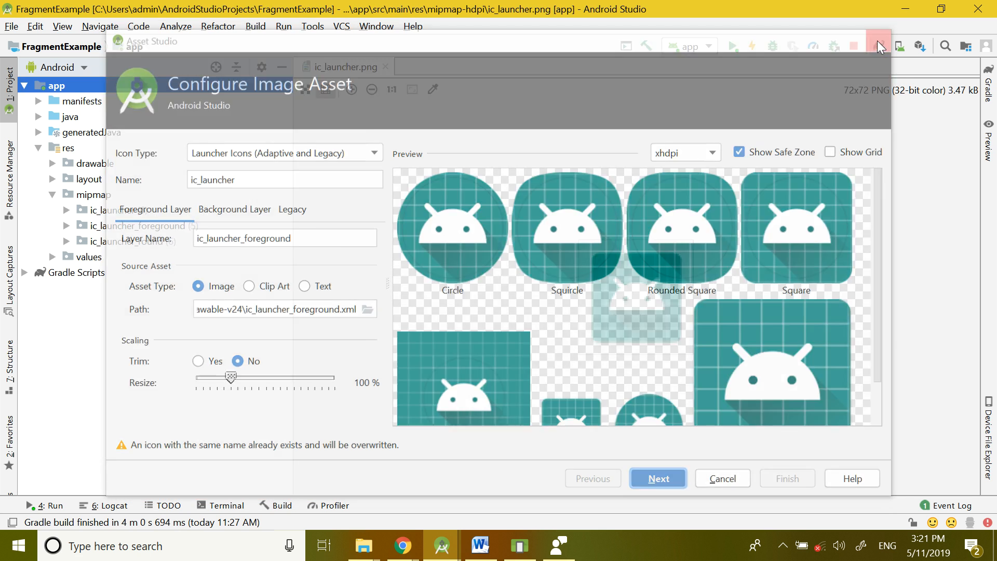
# - Start a new image asset for the app module and set its foreground layer image to F:\Android APP\demologo.png
pyautogui.rightClick(33, 85)
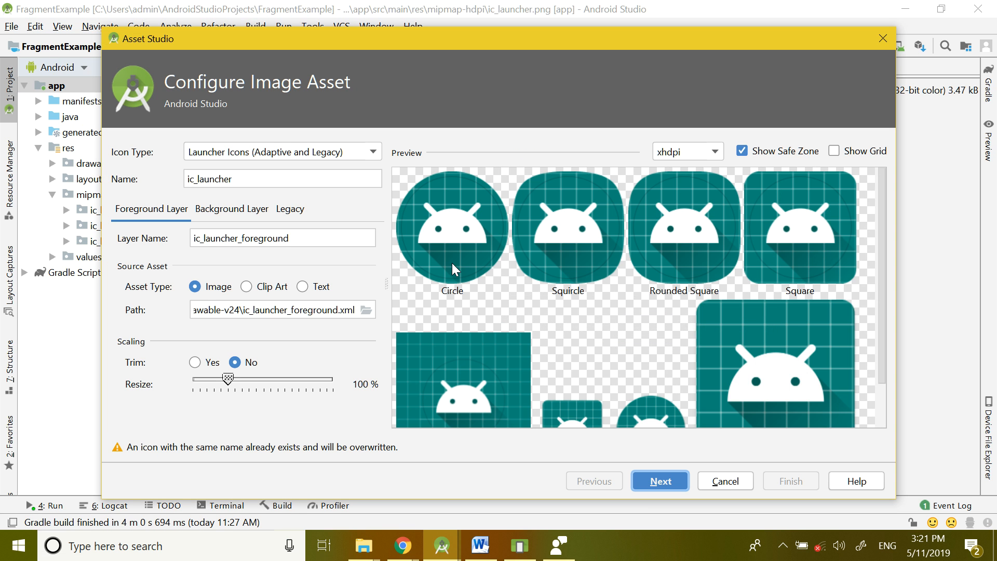
pyautogui.click(366, 310)
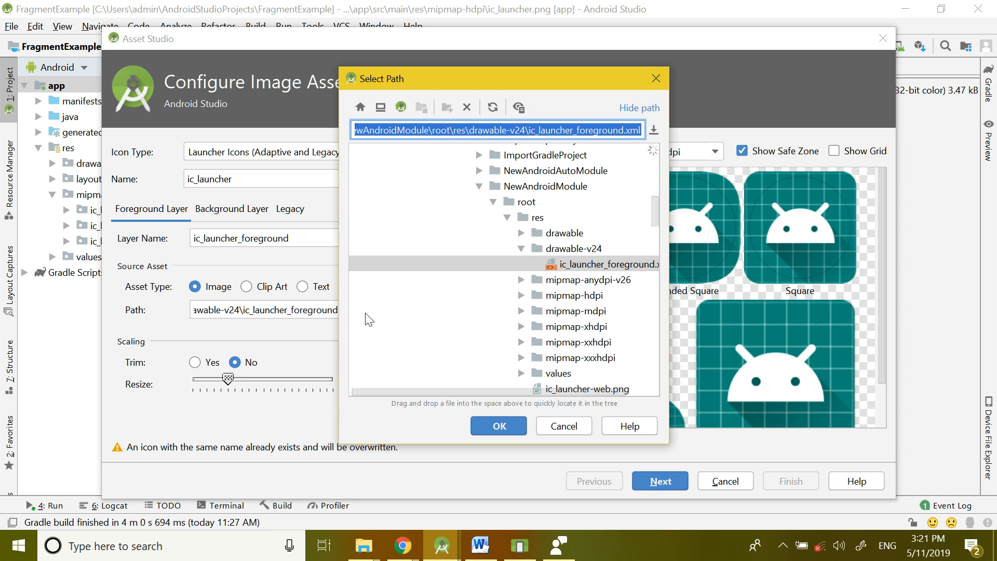
pyautogui.click(610, 264)
pyautogui.press('Up')
pyautogui.press('Up')
pyautogui.press('Up')
pyautogui.press('Up')
pyautogui.press('Up')
pyautogui.press('Up')
pyautogui.press('Up')
pyautogui.press('Up')
pyautogui.press('Up')
pyautogui.press('Up')
pyautogui.press('Up')
pyautogui.press('Up')
pyautogui.press('Up')
pyautogui.press('Up')
pyautogui.press('Up')
pyautogui.press('Up')
pyautogui.press('Up')
pyautogui.press('Up')
pyautogui.press('Up')
pyautogui.press('Up')
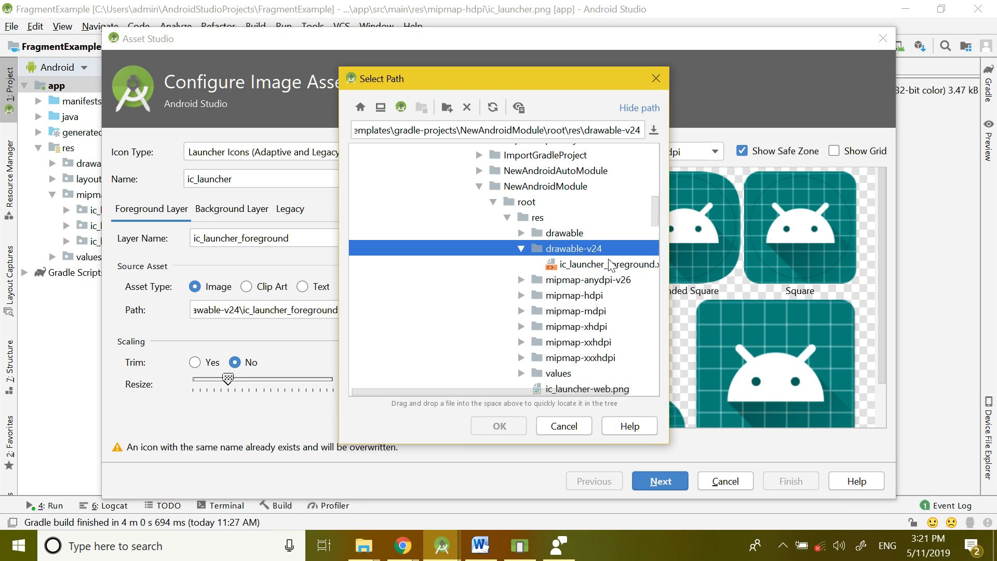
pyautogui.press('Left')
pyautogui.press('Down')
pyautogui.press('Down')
pyautogui.press('Down')
pyautogui.press('Right')
pyautogui.press('Down')
pyautogui.press('Down')
pyautogui.press('Right')
pyautogui.press('Down')
pyautogui.press('Down')
pyautogui.press('Down')
pyautogui.press('Down')
pyautogui.press('Down')
pyautogui.press('Down')
pyautogui.press('Down')
pyautogui.press('Down')
pyautogui.press('Down')
pyautogui.press('Down')
pyautogui.press('Down')
pyautogui.press('Down')
pyautogui.press('Down')
pyautogui.press('Down')
pyautogui.press('Down')
pyautogui.press('Down')
pyautogui.press('Down')
pyautogui.press('Down')
pyautogui.press('Down')
pyautogui.press('Down')
pyautogui.press('Down')
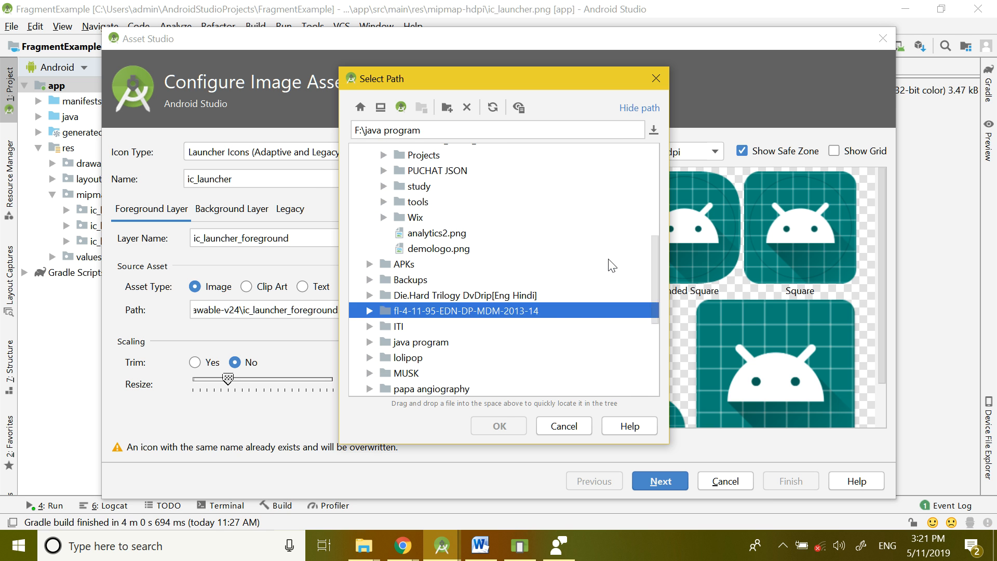
pyautogui.press('Up')
pyautogui.press('Up')
pyautogui.press('Up')
pyautogui.press('Up')
pyautogui.press('Up')
pyautogui.press('Up')
pyautogui.click(508, 422)
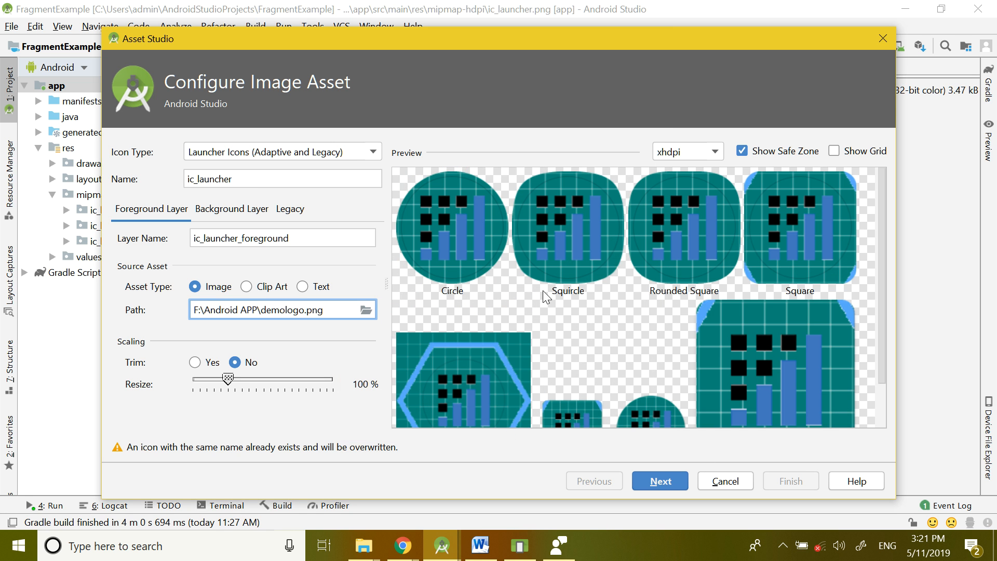
# - Resize the icon's foreground layer to 60 %
pyautogui.moveTo(229, 379); pyautogui.dragTo(220, 383)
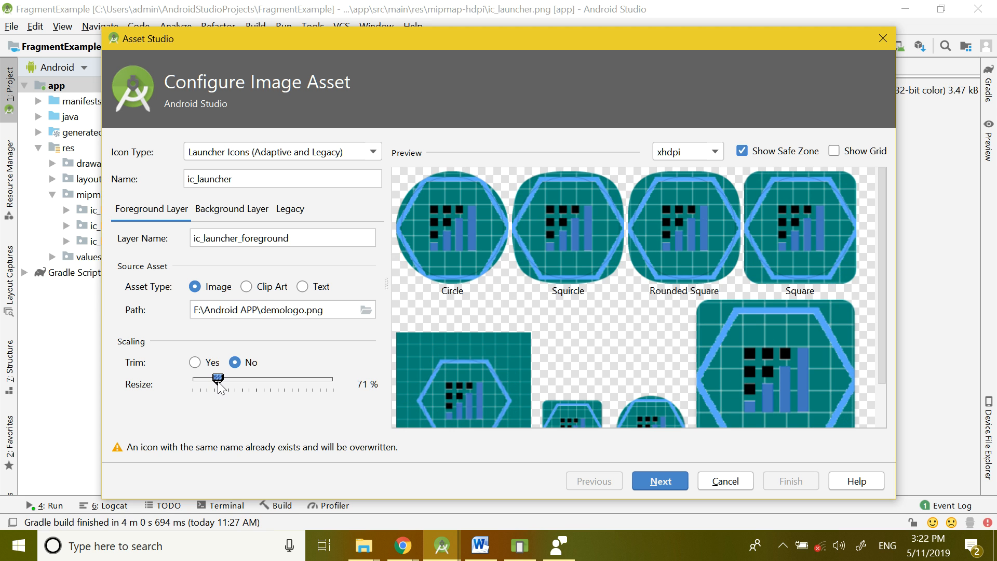
pyautogui.moveTo(219, 382); pyautogui.dragTo(214, 384)
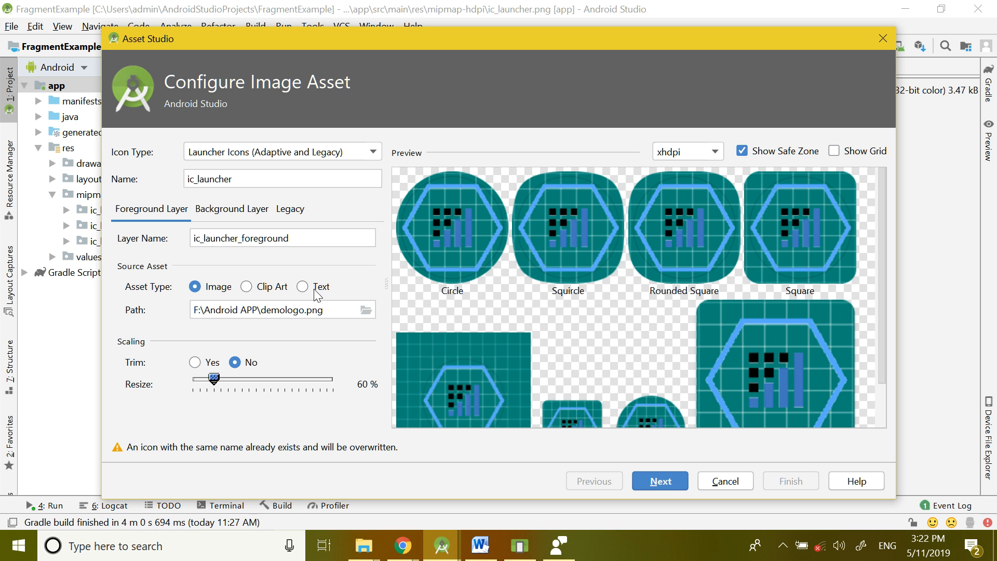
pyautogui.click(243, 174)
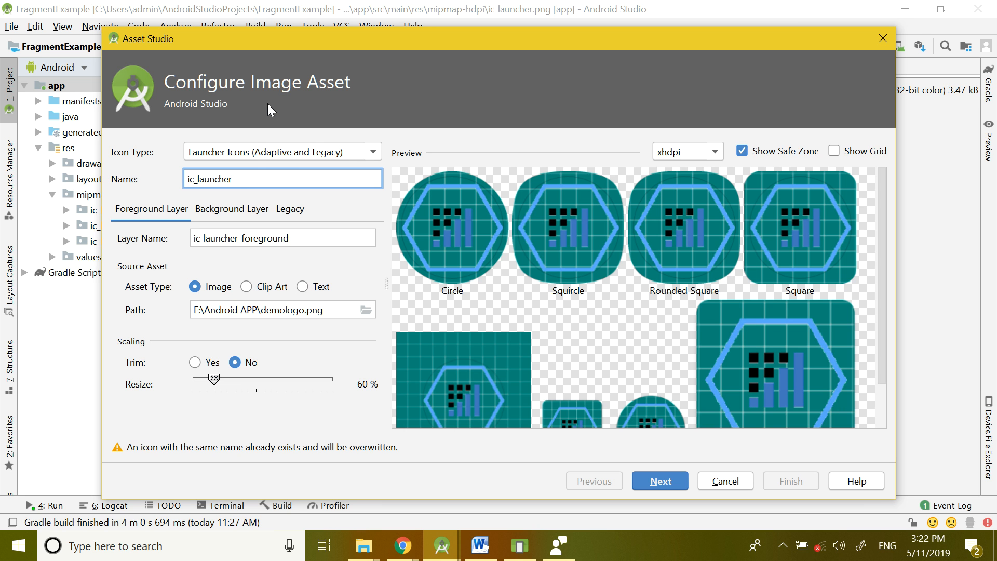
# - Set the background layer's asset type to Color and generate the launcher icons into main, overwriting the existing files
pyautogui.click(232, 210)
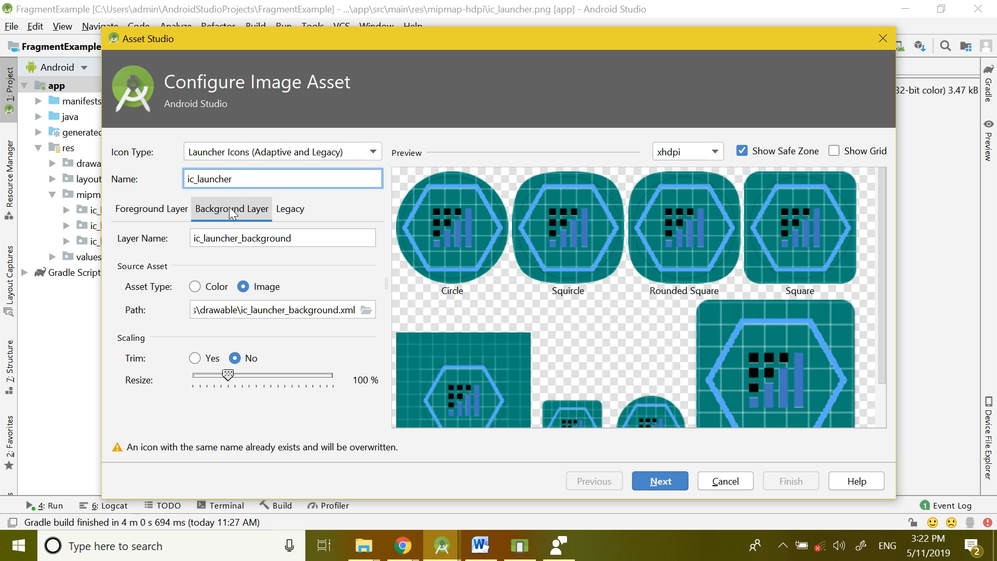
pyautogui.click(195, 286)
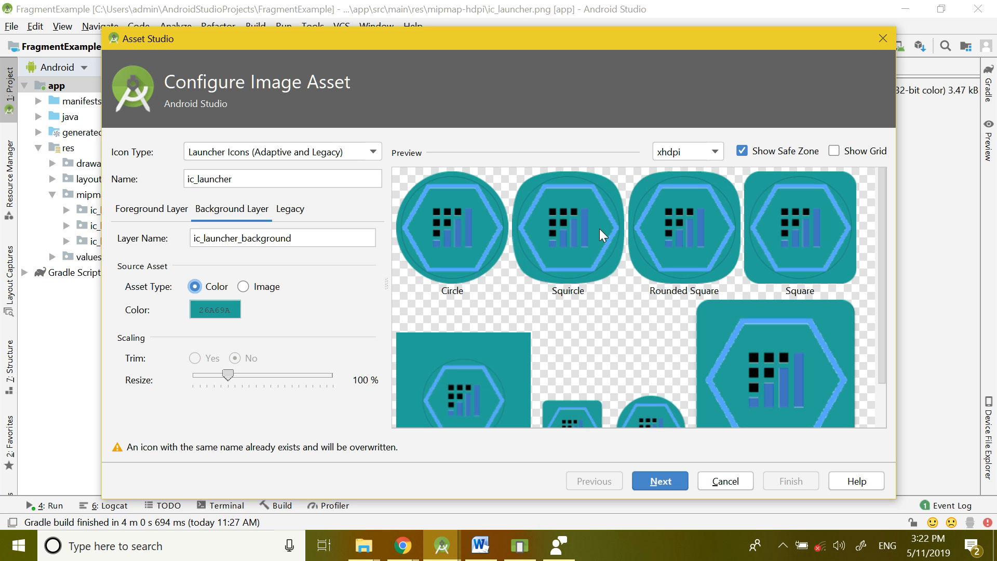
pyautogui.click(672, 481)
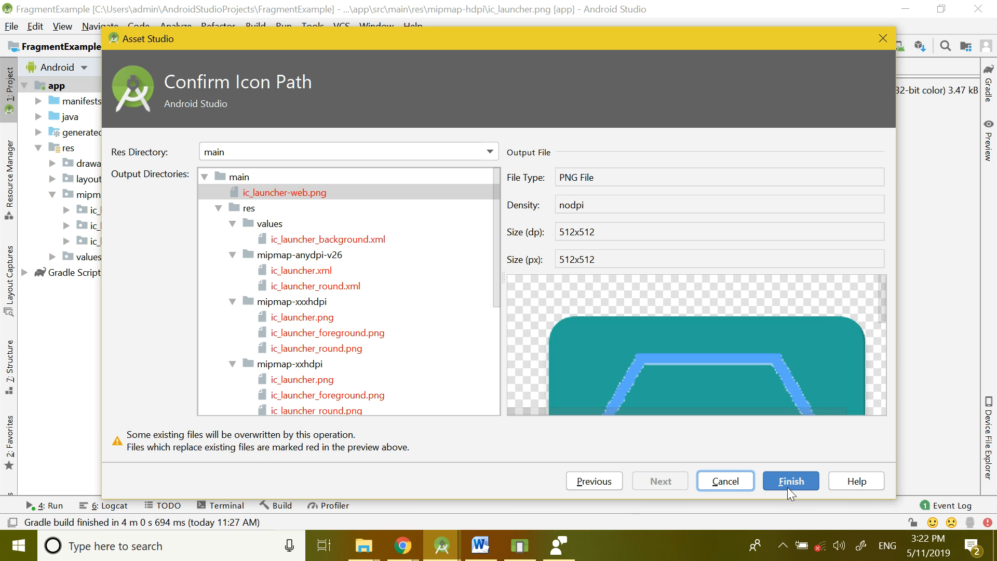
pyautogui.click(807, 478)
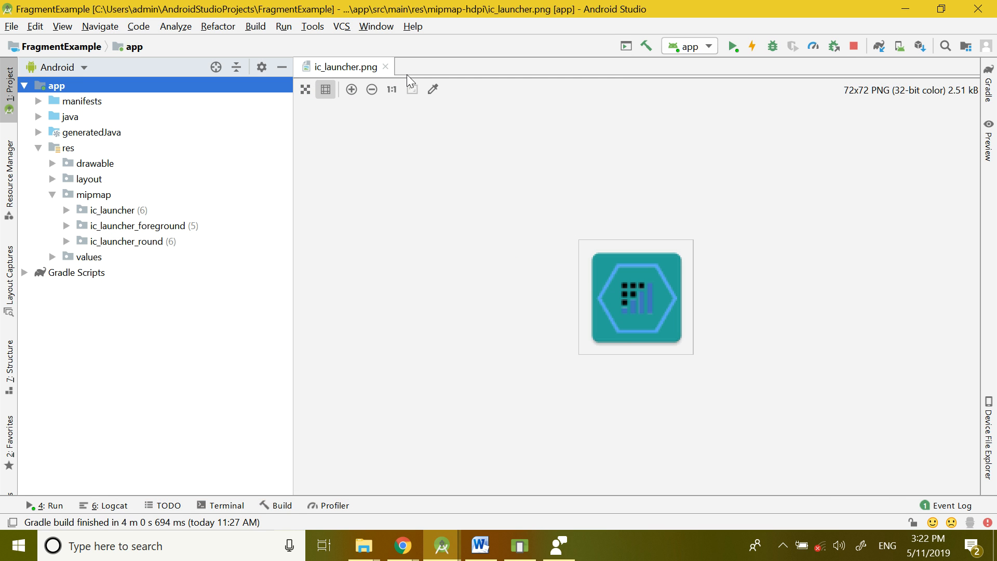
# - Close the ic_launcher.png preview and view the xhdpi ic_launcher_round.png from the mipmap resources
pyautogui.click(386, 67)
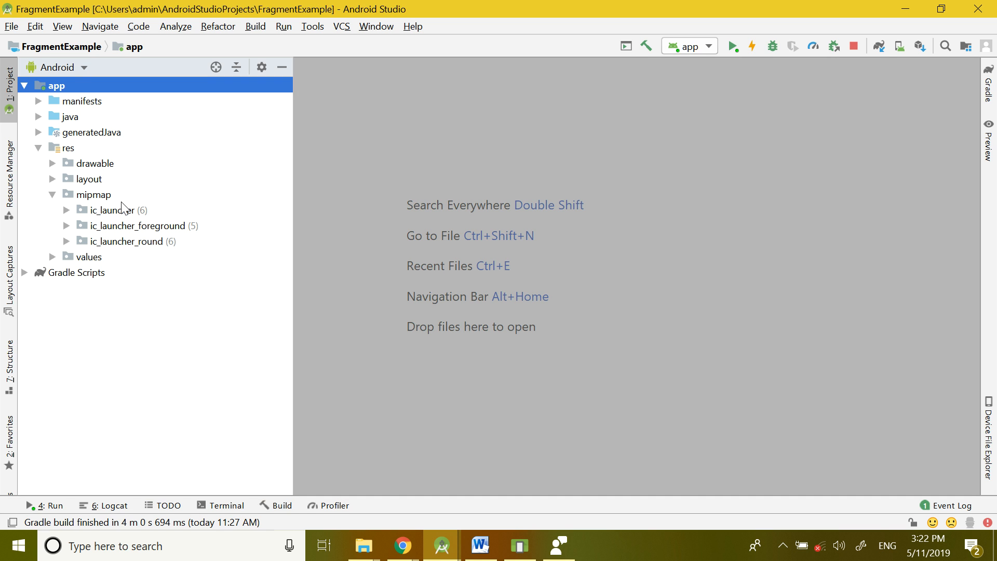
pyautogui.click(134, 243)
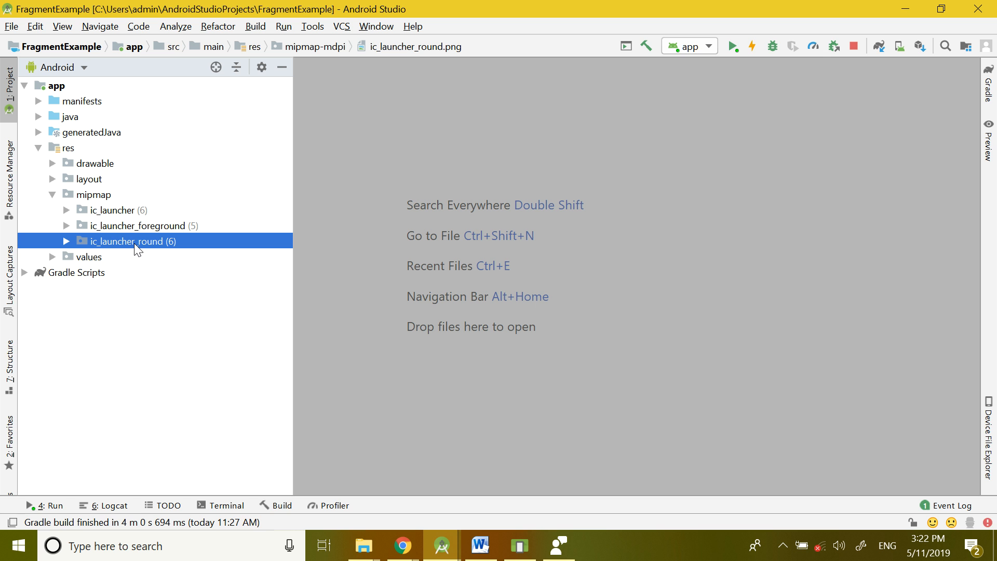
pyautogui.doubleClick(84, 241)
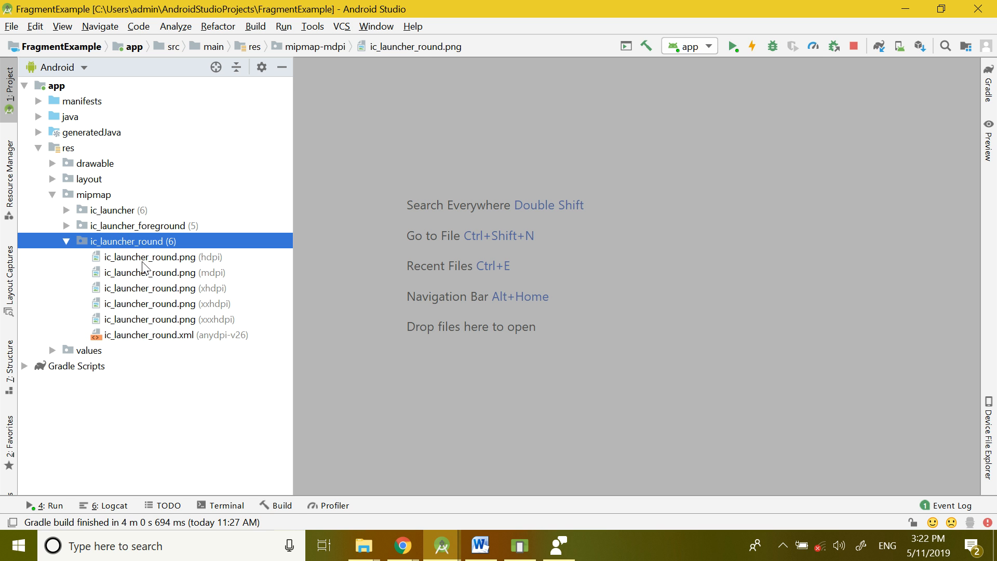
pyautogui.doubleClick(179, 287)
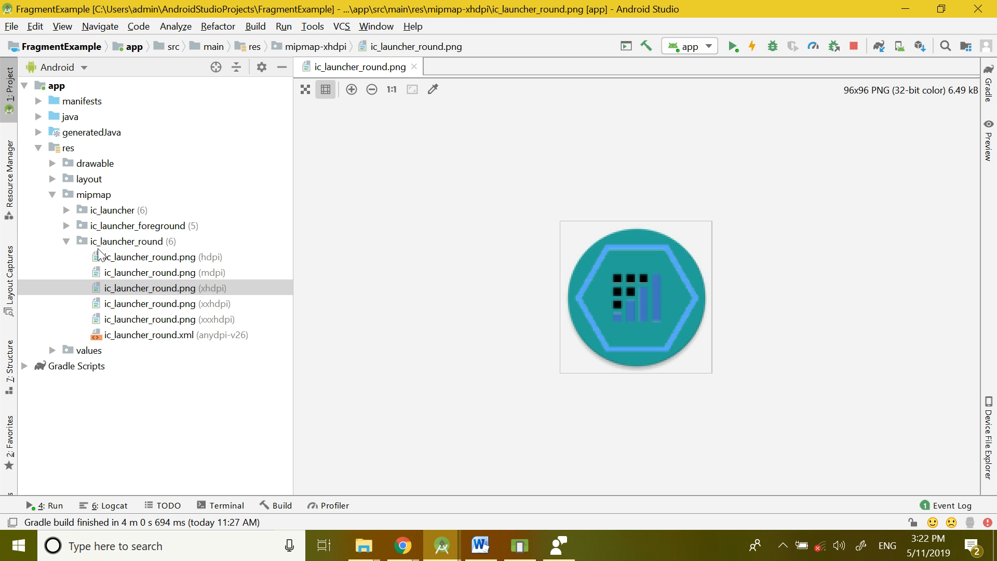
pyautogui.click(66, 242)
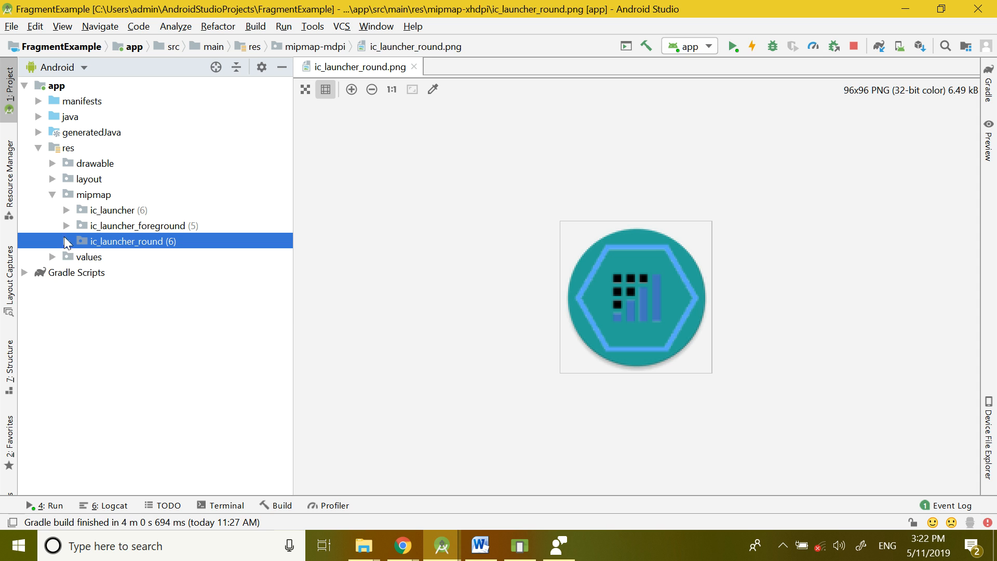
# - Expand the ic_launcher_foreground group and view its hdpi PNG
pyautogui.click(66, 225)
pyautogui.doubleClick(112, 242)
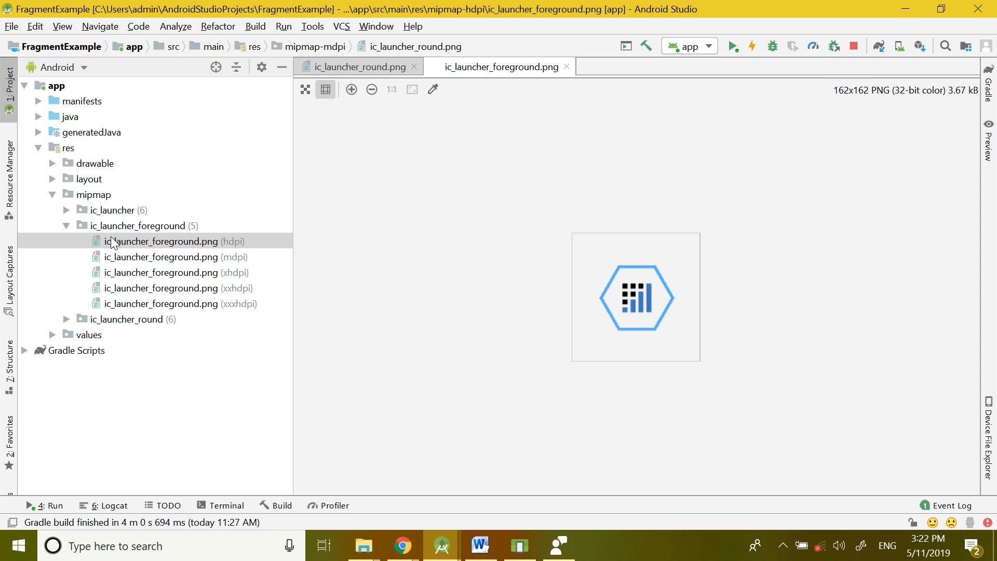
pyautogui.click(112, 242)
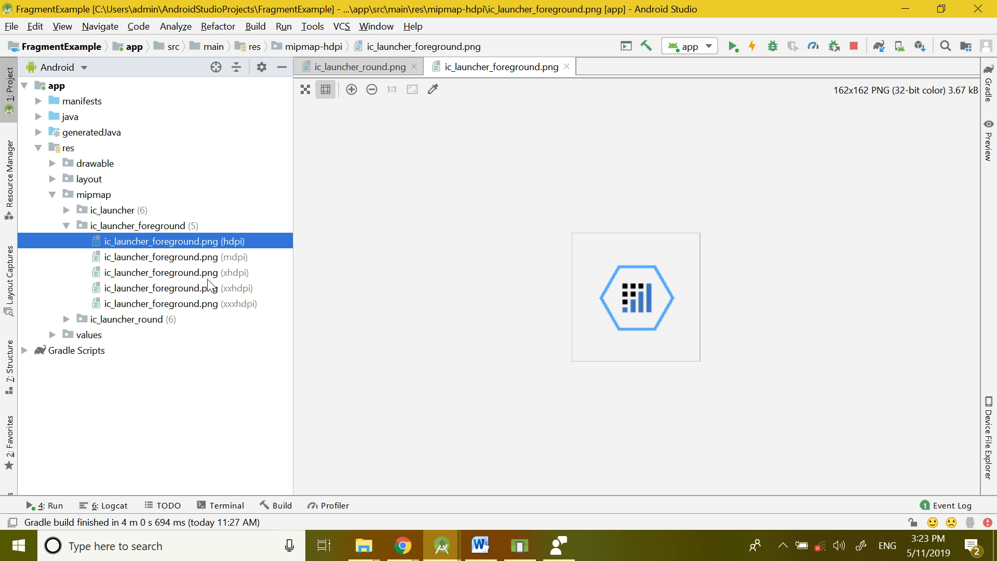
# - Expand the ic_launcher group and copy the hdpi ic_launcher_foreground.png from the mipmap resources
pyautogui.click(68, 210)
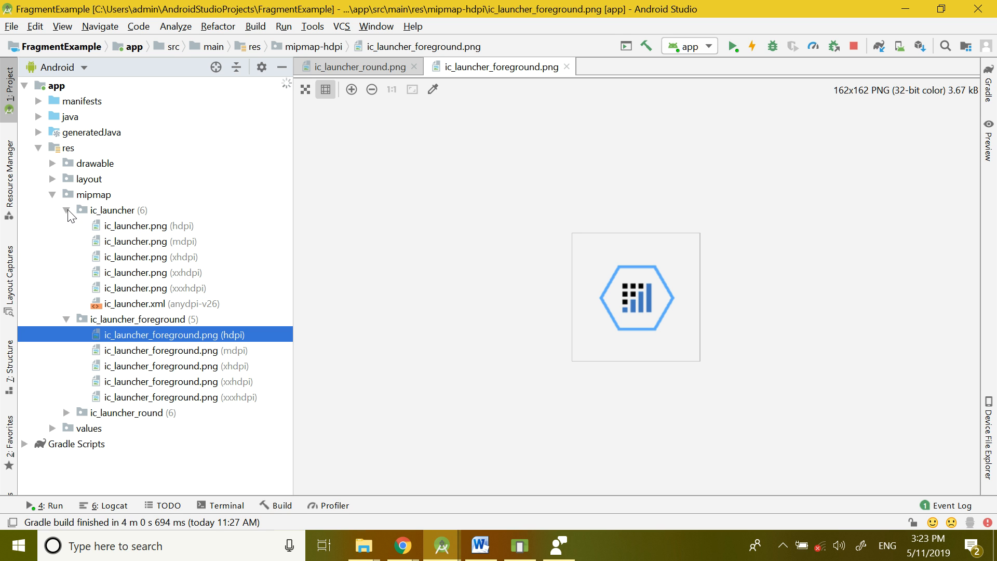
pyautogui.rightClick(179, 338)
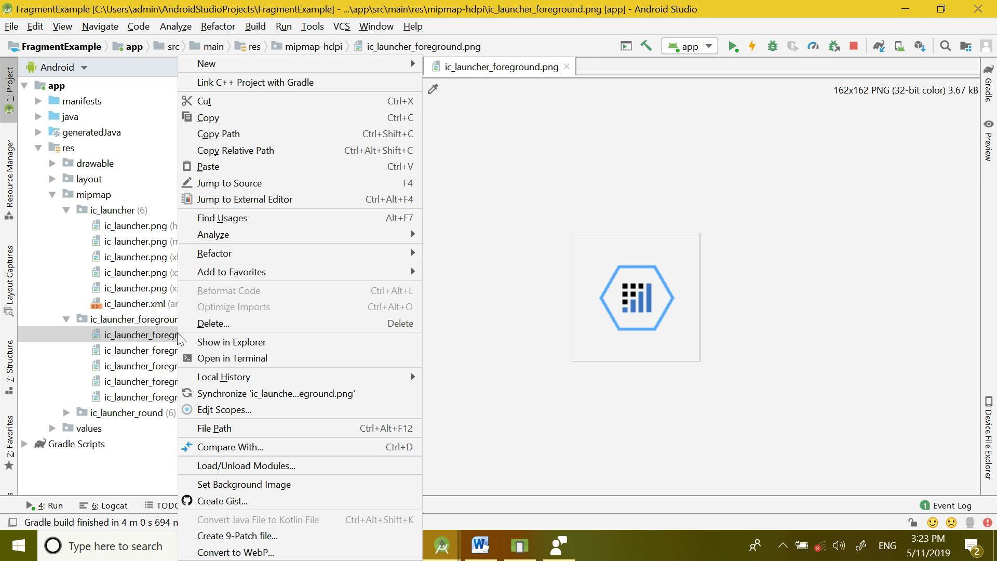
pyautogui.click(113, 211)
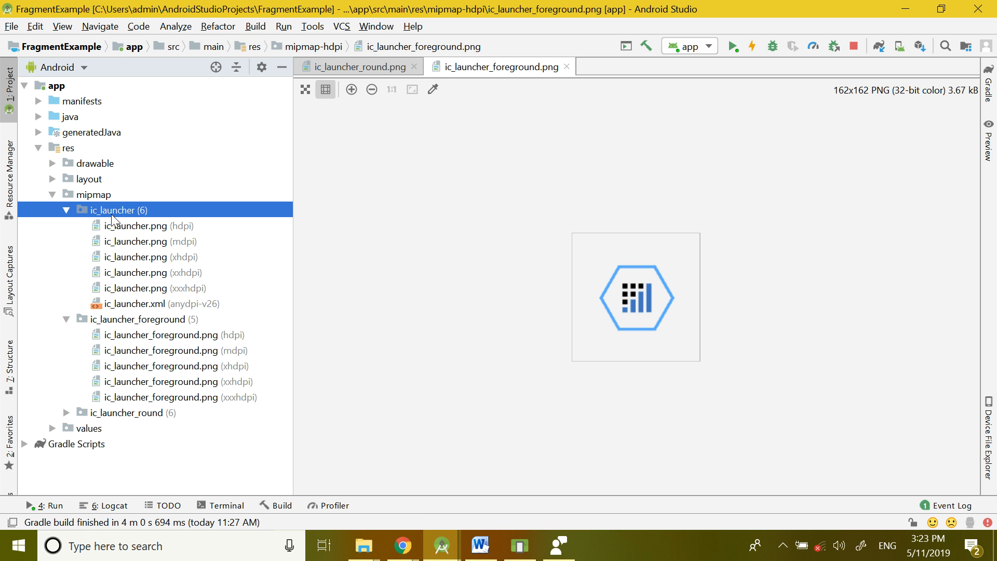
pyautogui.click(121, 413)
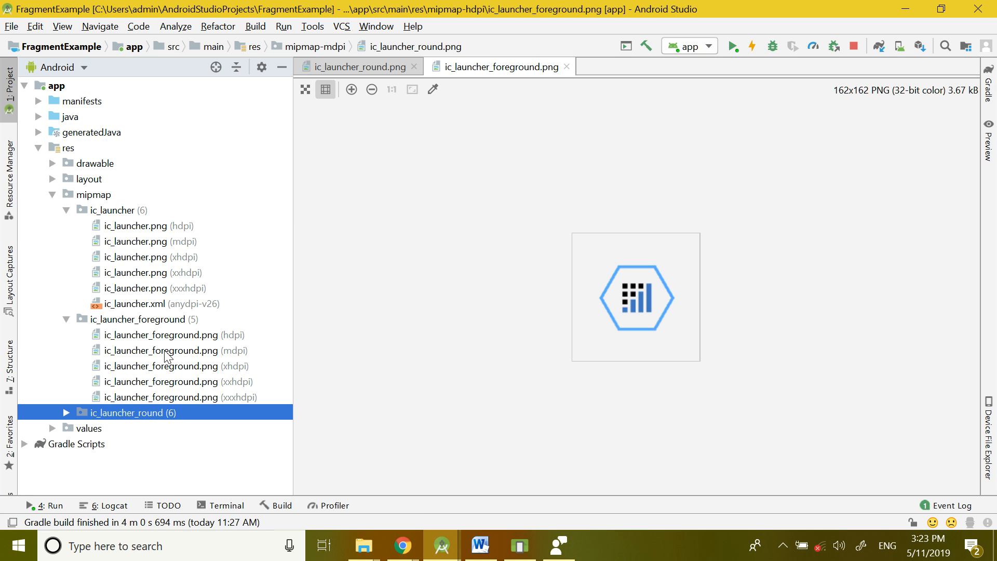
pyautogui.click(190, 335)
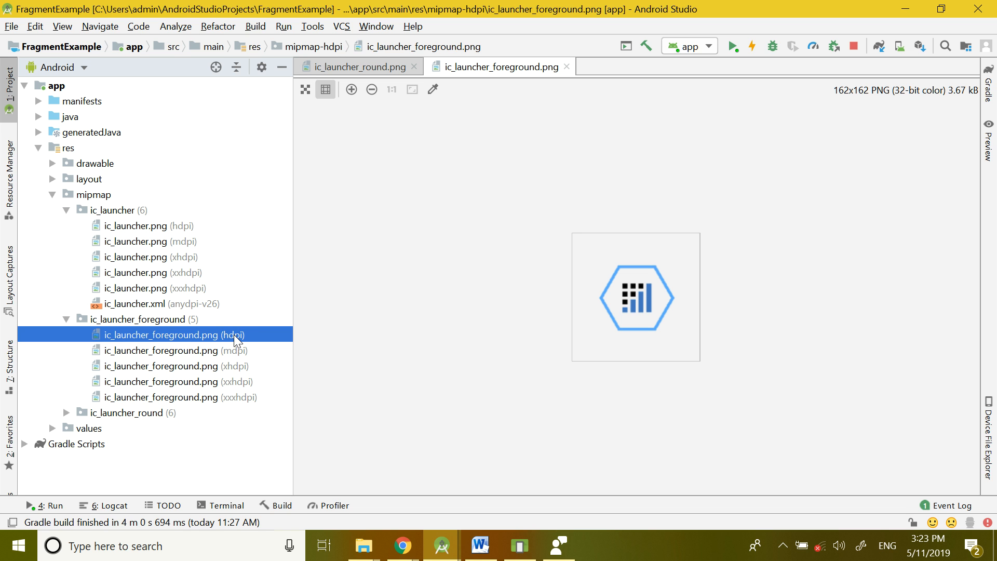
pyautogui.rightClick(220, 335)
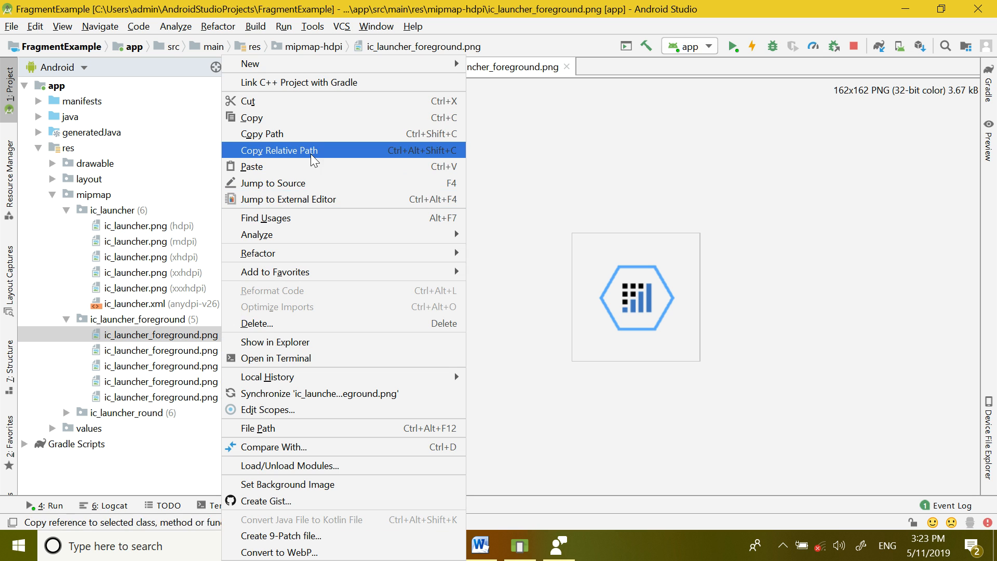
pyautogui.click(319, 118)
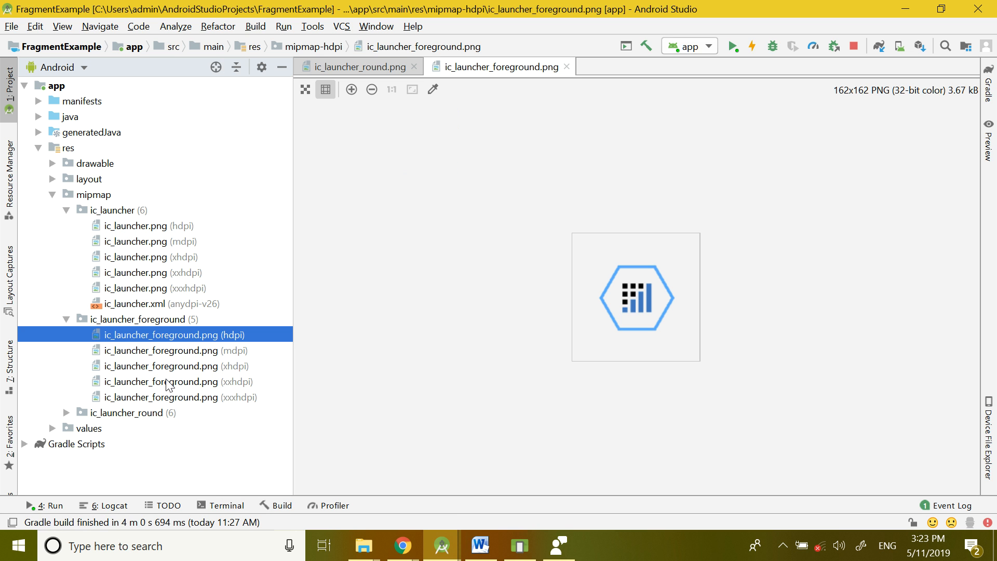
# - Paste the copied PNG into the ic_launcher group, giving the copy the new name ic_launcher.png
pyautogui.click(120, 209)
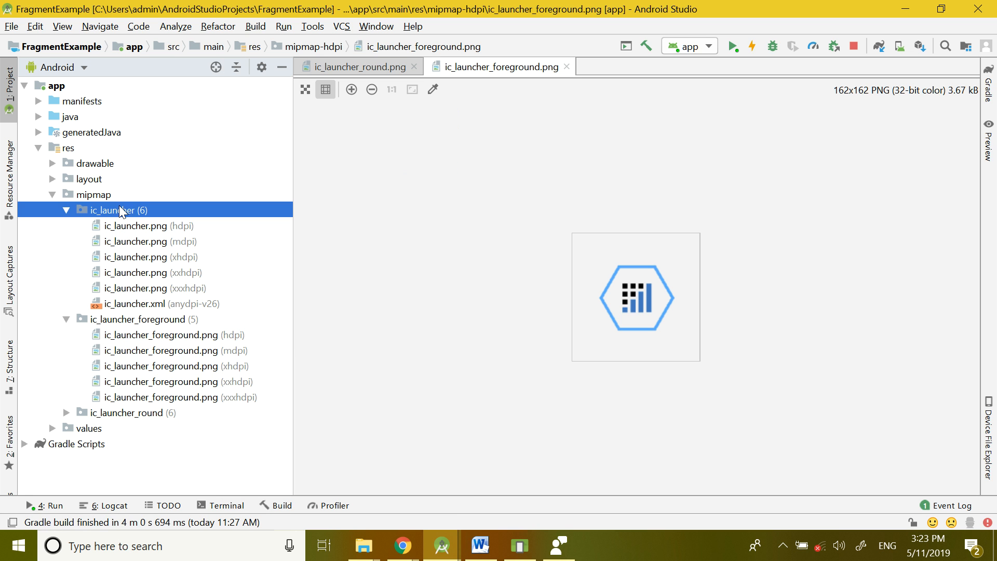
pyautogui.hotkey('ctrl', 'v')
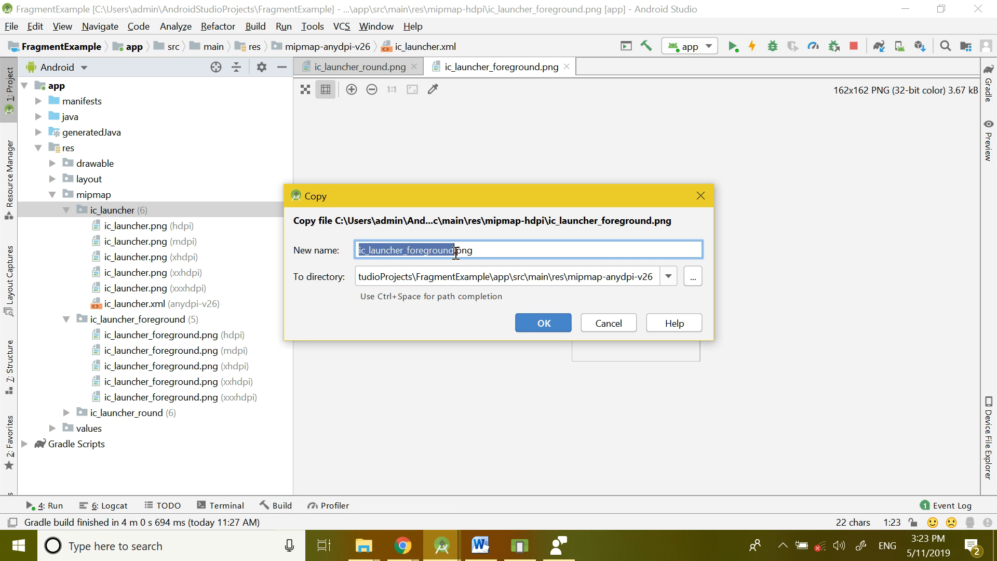
pyautogui.click(455, 252)
pyautogui.press('BackSpace')
pyautogui.press('BackSpace')
pyautogui.press('BackSpace')
pyautogui.press('BackSpace')
pyautogui.press('BackSpace')
pyautogui.press('BackSpace')
pyautogui.press('BackSpace')
pyautogui.press('BackSpace')
pyautogui.press('BackSpace')
pyautogui.press('BackSpace')
pyautogui.press('BackSpace')
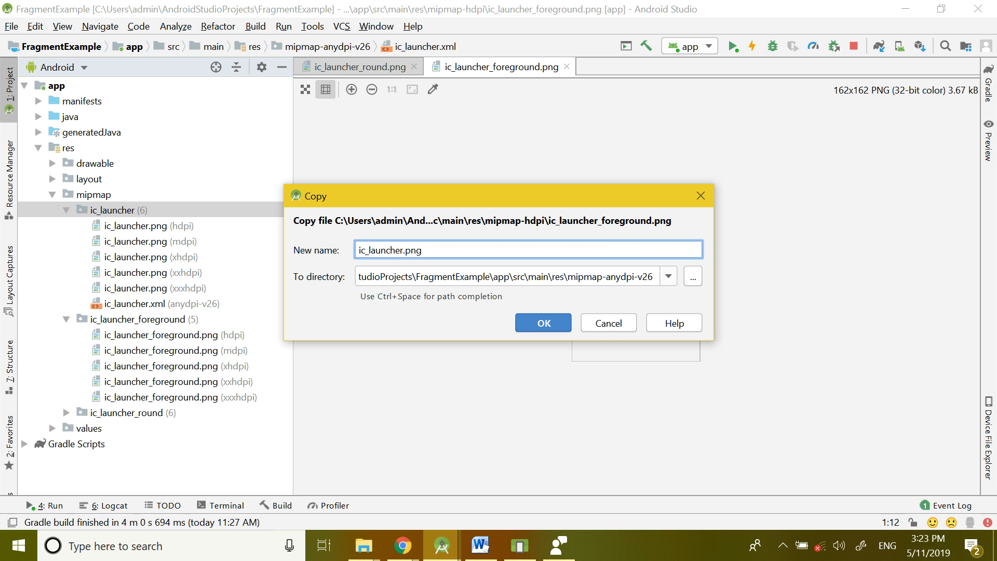
# - Set the copy's destination folder to mipmap-hdpi and overwrite the existing ic_launcher.png there
pyautogui.click(655, 279)
pyautogui.press('BackSpace')
pyautogui.press('BackSpace')
pyautogui.press('BackSpace')
pyautogui.press('BackSpace')
pyautogui.press('BackSpace')
pyautogui.press('BackSpace')
pyautogui.press('BackSpace')
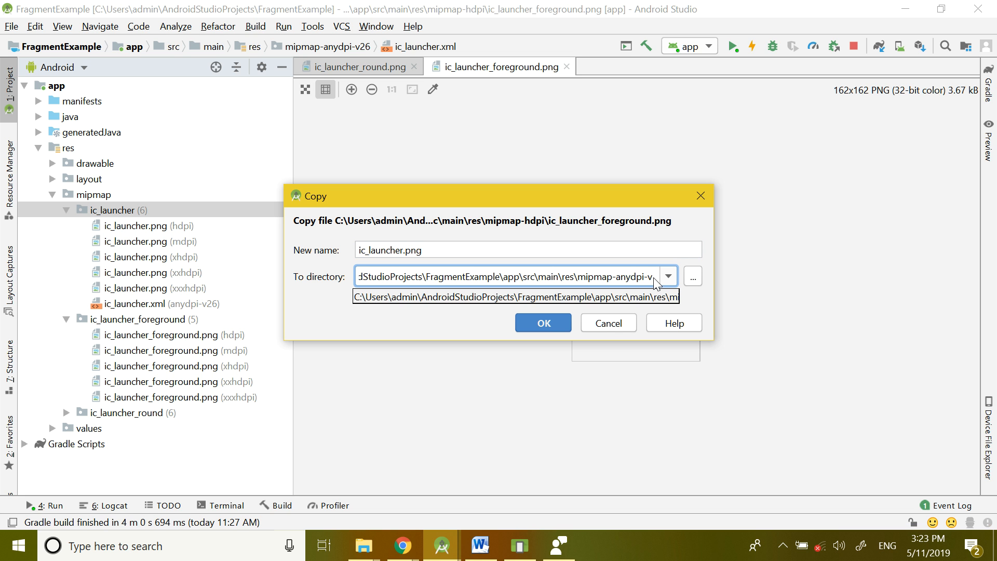
pyautogui.press('BackSpace')
pyautogui.press('BackSpace')
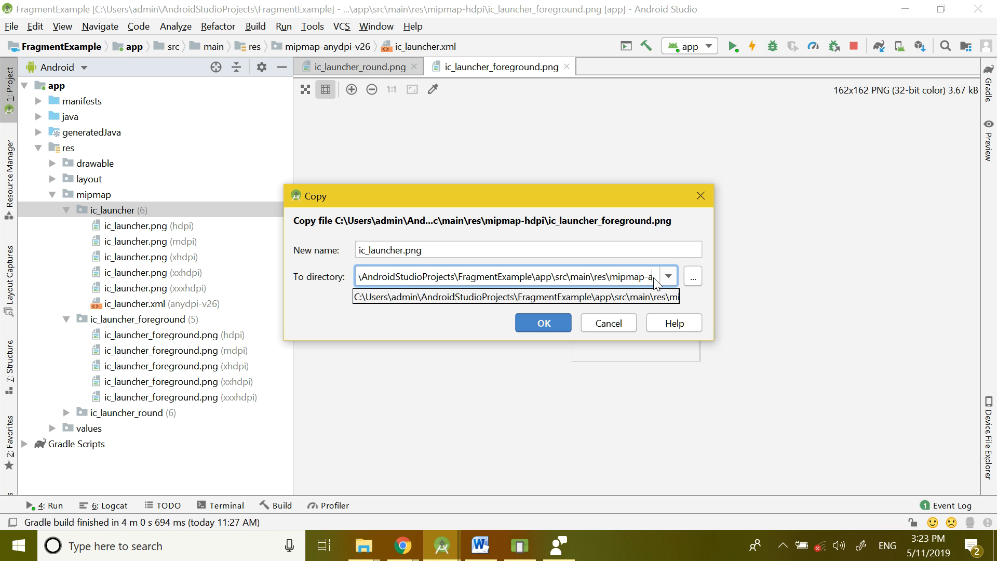
pyautogui.press('BackSpace')
pyautogui.write('hdpi')
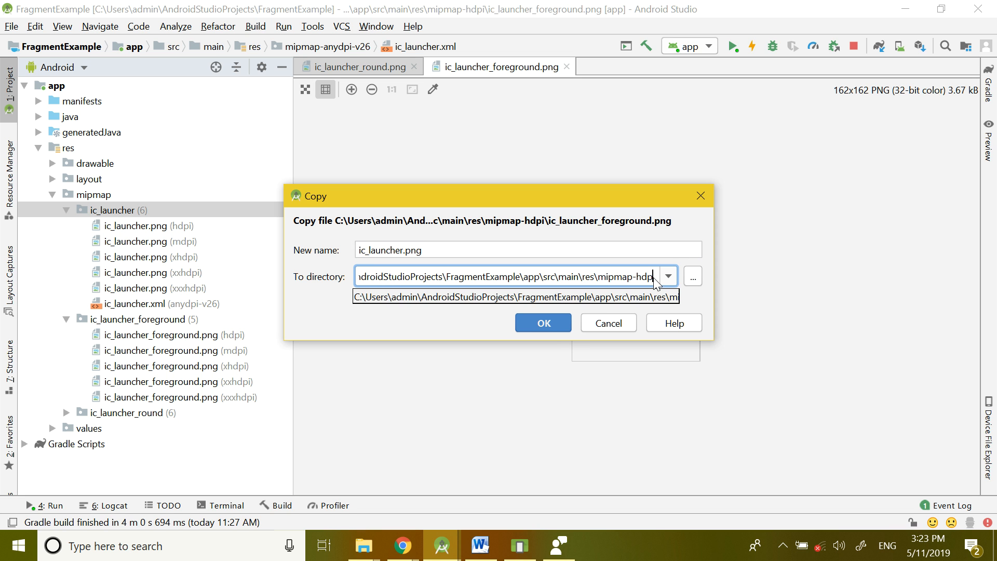
pyautogui.click(544, 317)
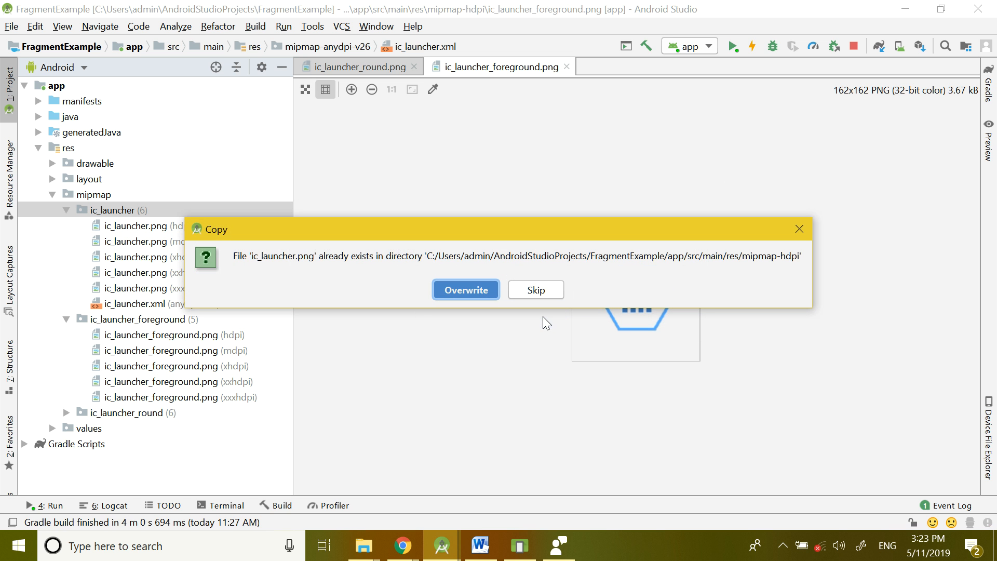
pyautogui.click(445, 288)
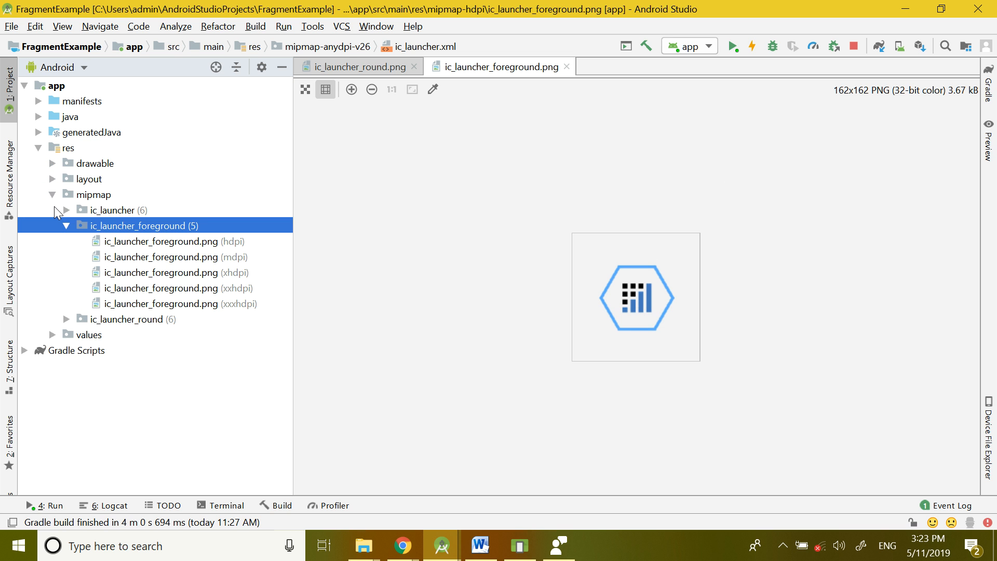
# - View the hdpi ic_launcher.png in the ic_launcher group and close the open image previews
pyautogui.click(66, 210)
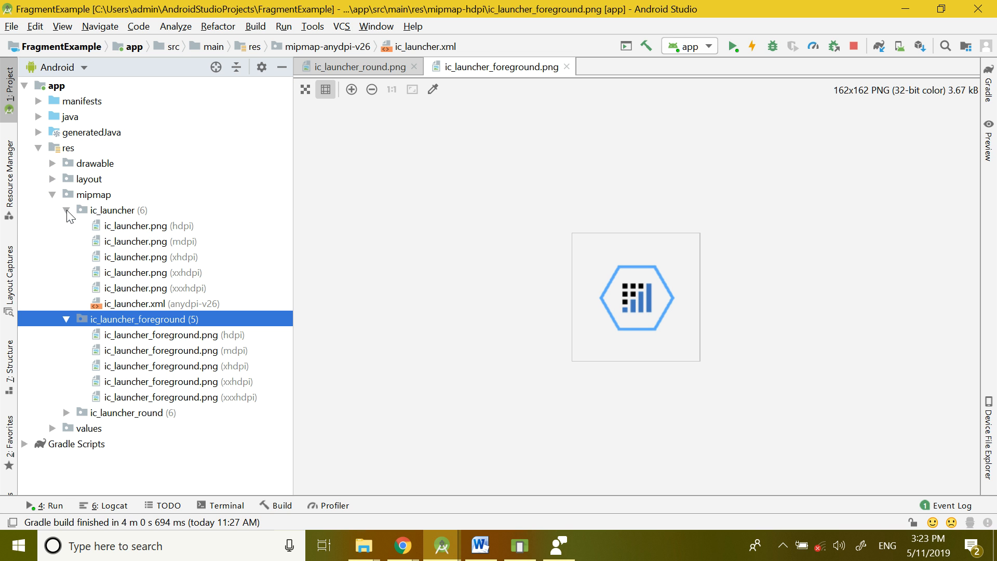
pyautogui.doubleClick(164, 227)
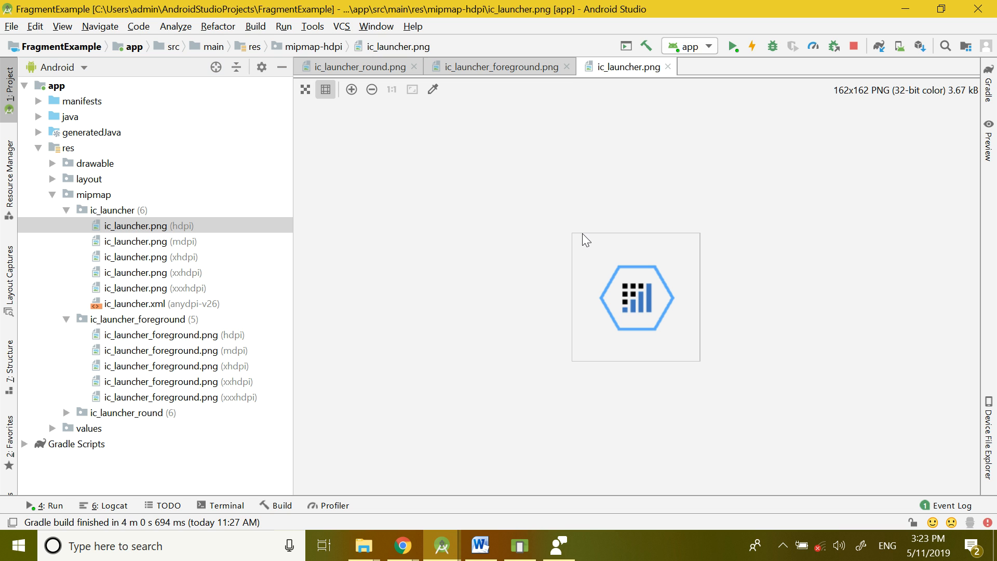
pyautogui.click(566, 67)
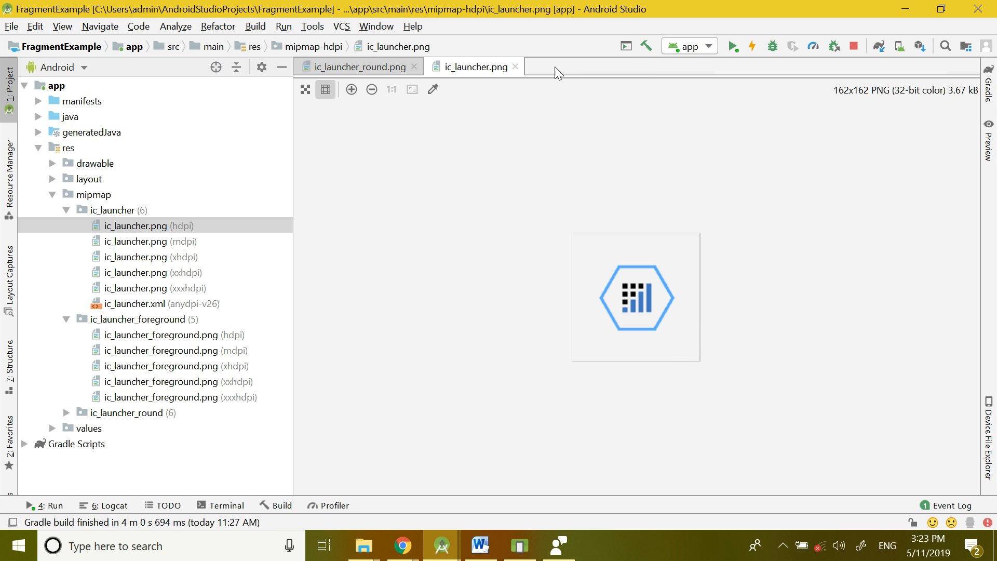
pyautogui.click(515, 66)
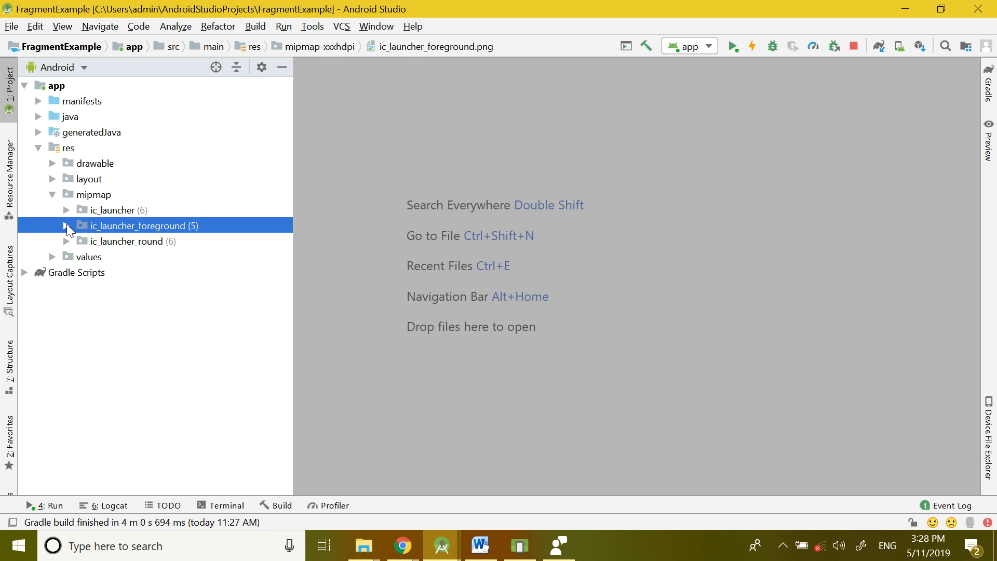
# - View the hdpi, xhdpi and xxxhdpi versions of ic_launcher.png
pyautogui.click(67, 210)
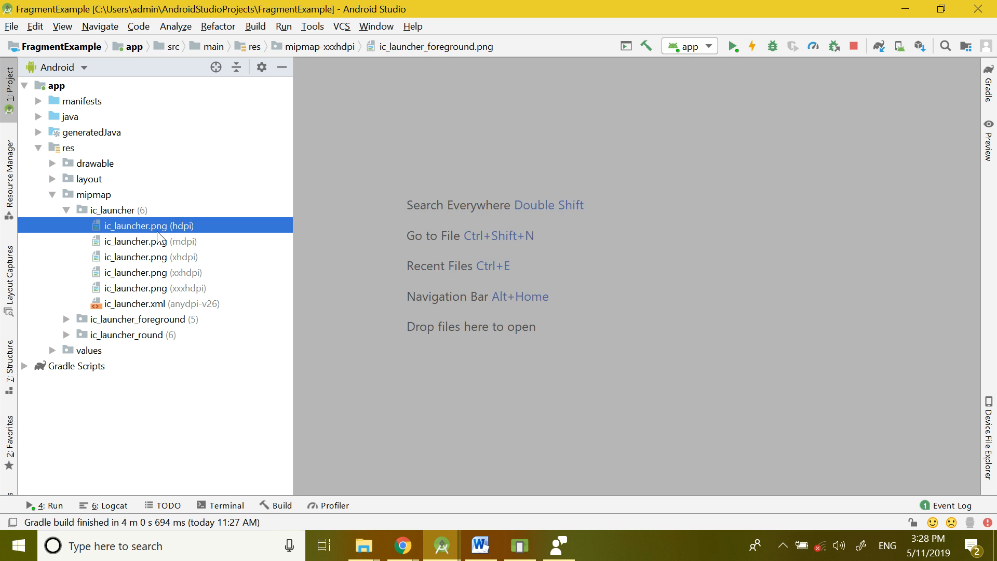
pyautogui.doubleClick(157, 232)
pyautogui.doubleClick(163, 256)
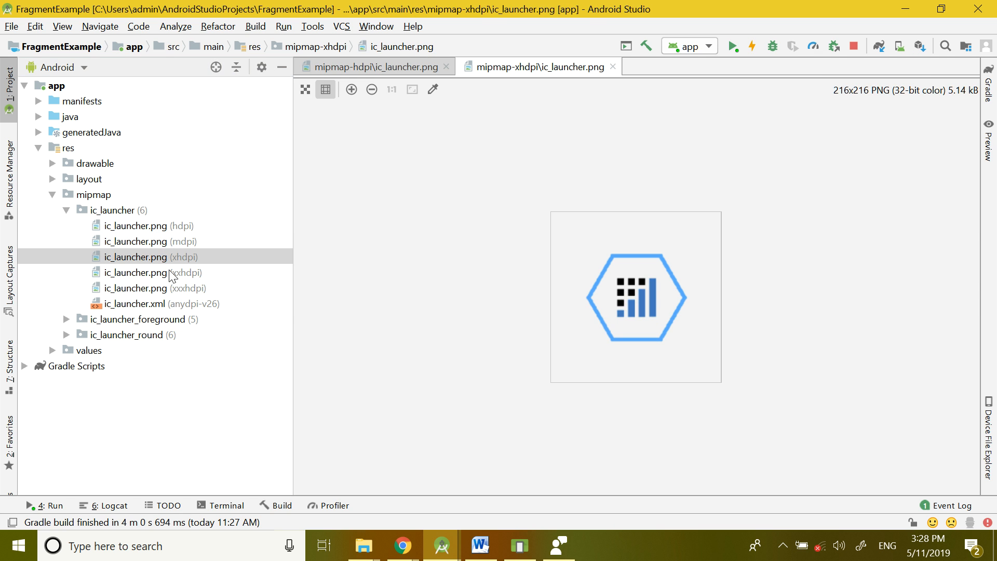
pyautogui.doubleClick(177, 289)
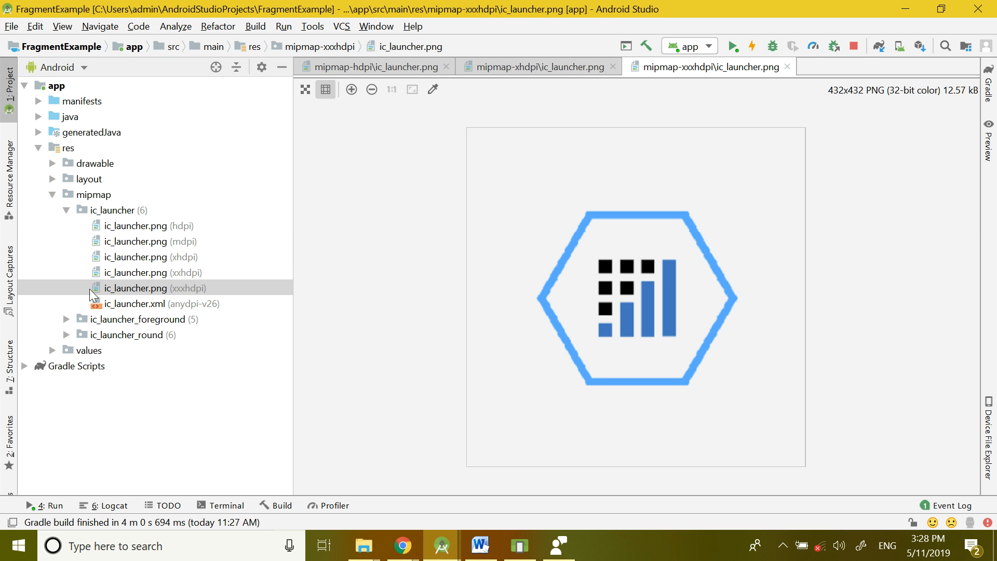
# - View the xxxhdpi ic_launcher_foreground.png and collapse the ic_launcher and ic_launcher_foreground groups
pyautogui.click(67, 210)
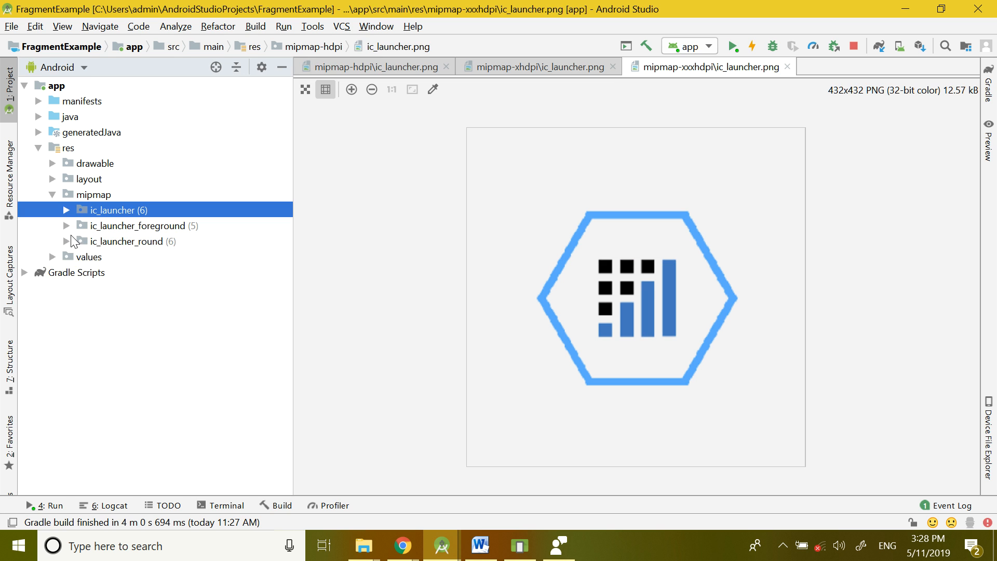
pyautogui.click(67, 225)
pyautogui.doubleClick(242, 305)
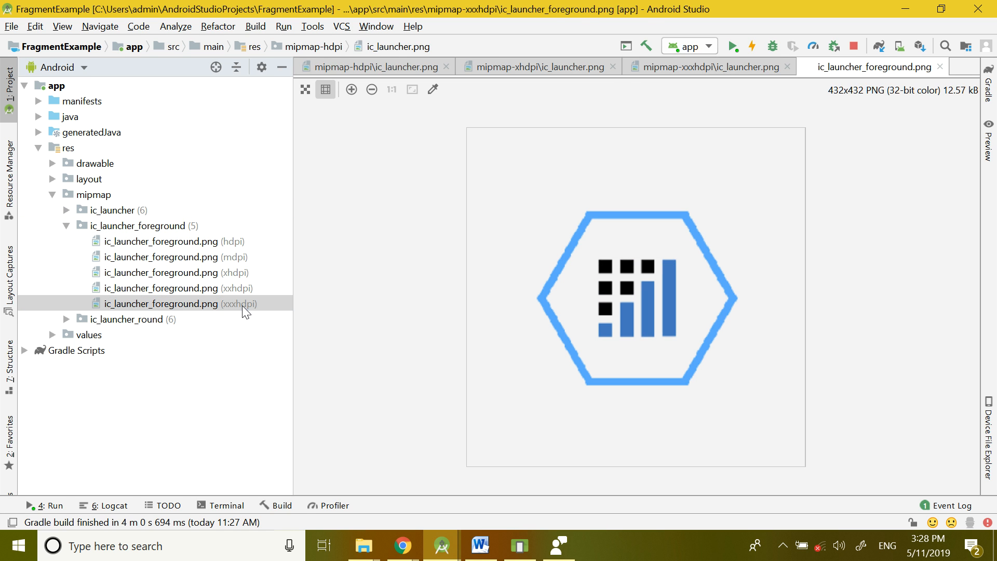
pyautogui.click(67, 226)
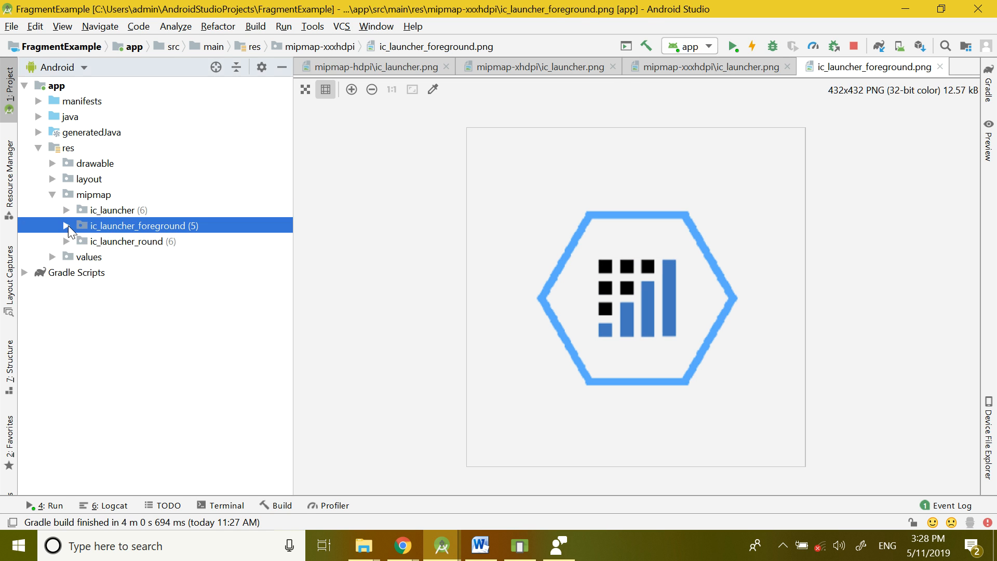
# - View the mdpi, xxhdpi and xxxhdpi versions of ic_launcher_round.png and collapse their group
pyautogui.click(66, 241)
pyautogui.click(150, 272)
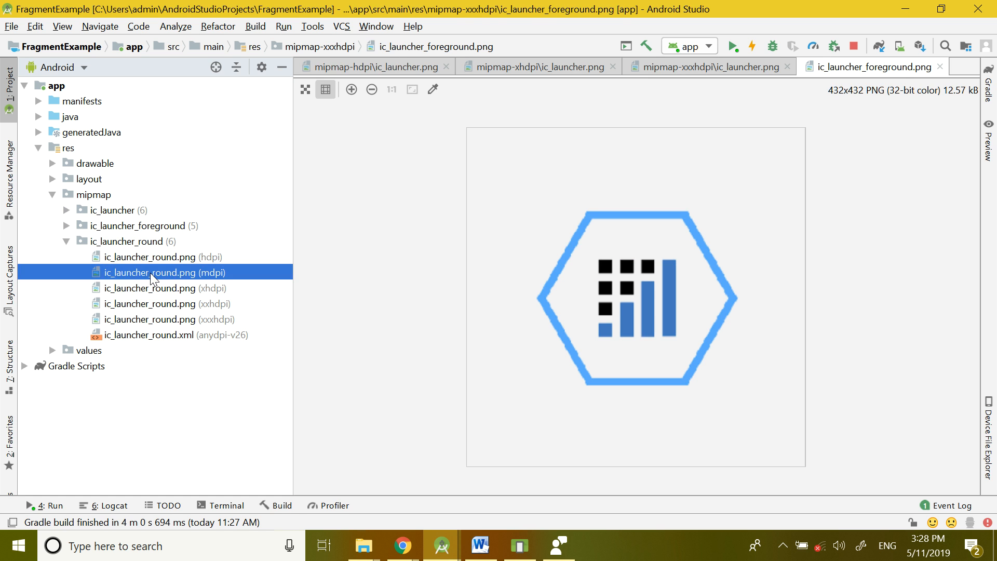
pyautogui.doubleClick(150, 273)
pyautogui.doubleClick(160, 304)
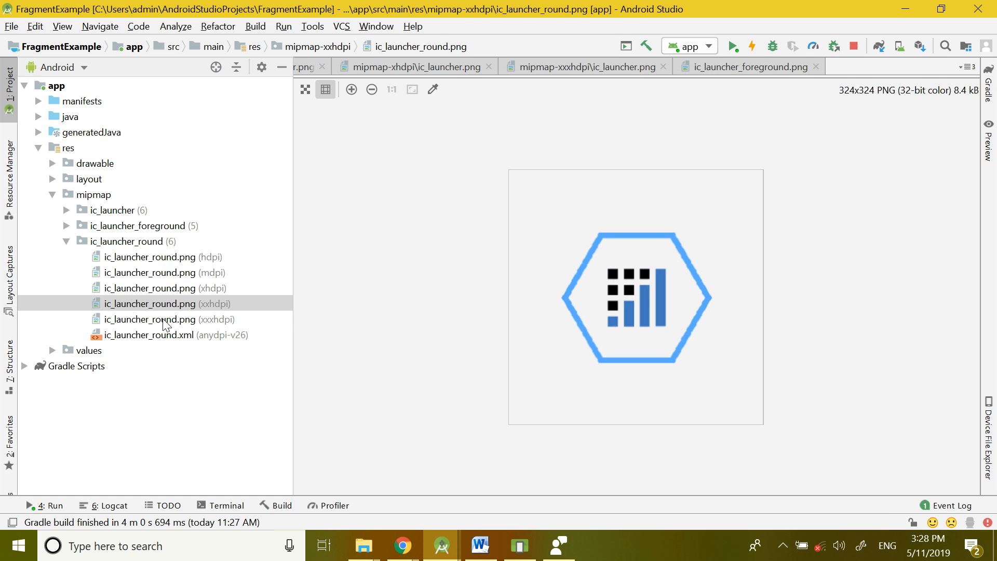
pyautogui.doubleClick(163, 320)
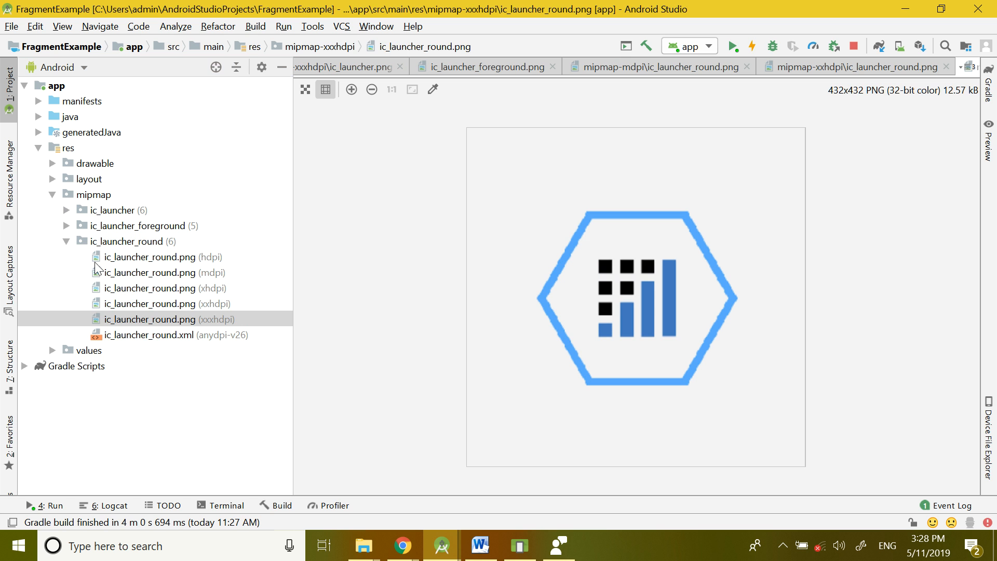
pyautogui.click(67, 241)
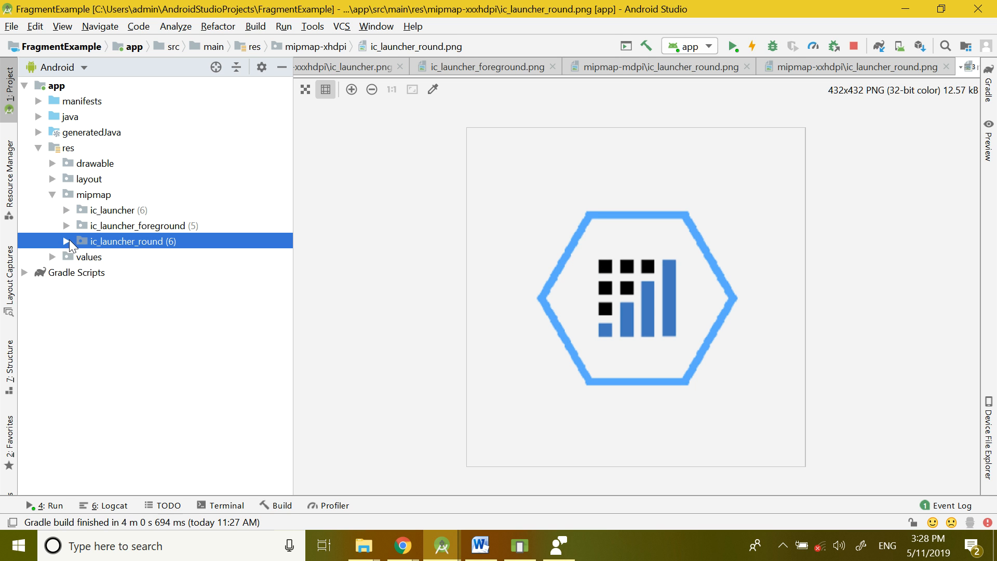
# - Open ic_launcher_round.xml and go to the definition of its ic_launcher_background color
pyautogui.click(68, 241)
pyautogui.doubleClick(145, 336)
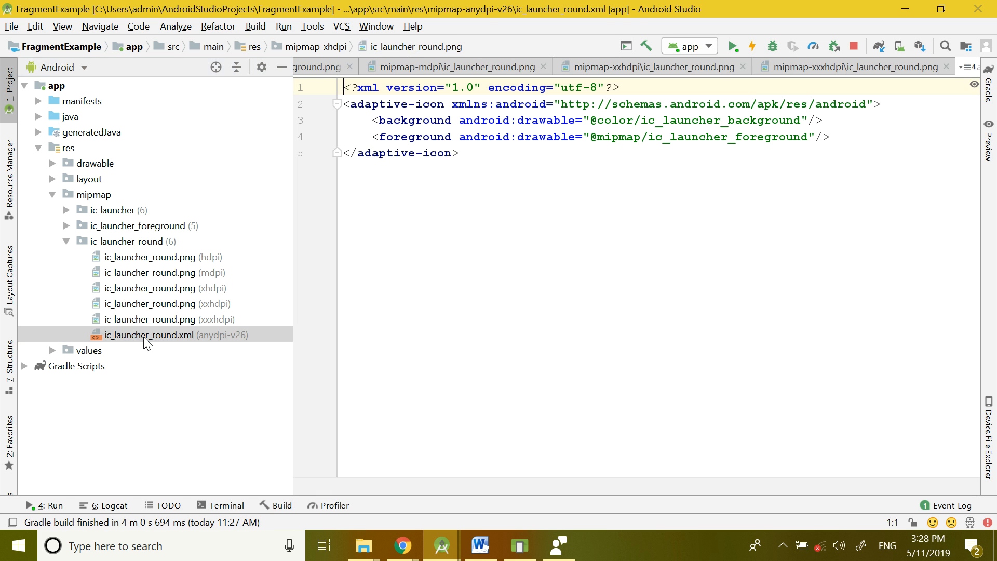
pyautogui.keyDown('ctrl'); pyautogui.click(715, 124); pyautogui.keyUp('ctrl')
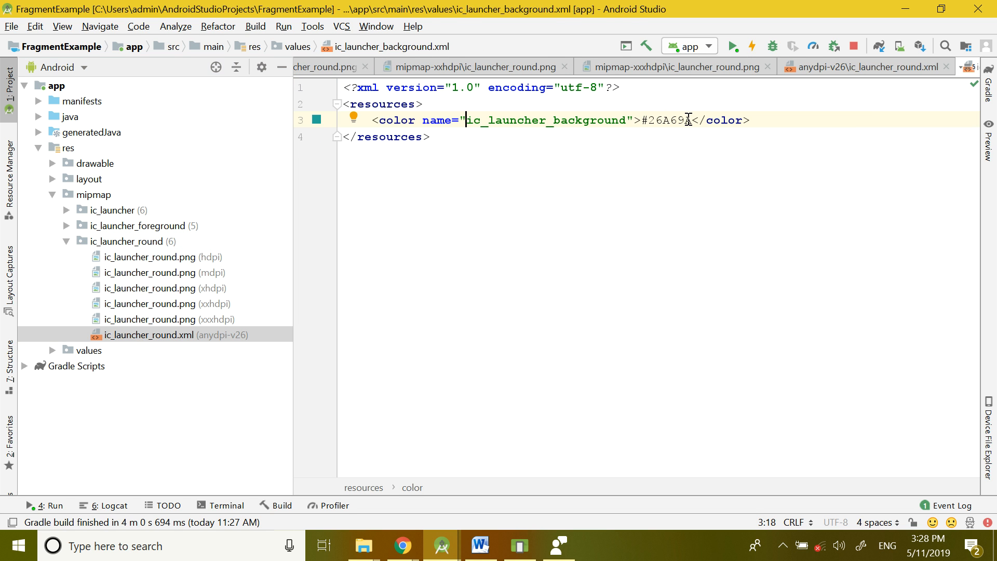
# - Change the ic_launcher_background color value to #fff in ic_launcher_background.xml
pyautogui.click(691, 120)
pyautogui.press('BackSpace')
pyautogui.press('BackSpace')
pyautogui.press('BackSpace')
pyautogui.press('BackSpace')
pyautogui.press('BackSpace')
pyautogui.press('BackSpace')
pyautogui.press('BackSpace')
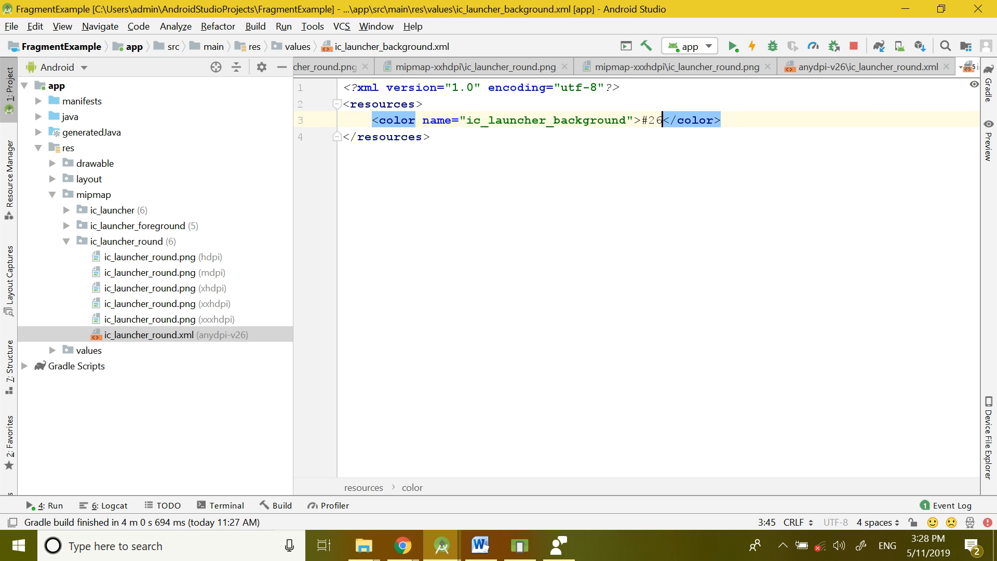
pyautogui.write('#fff')
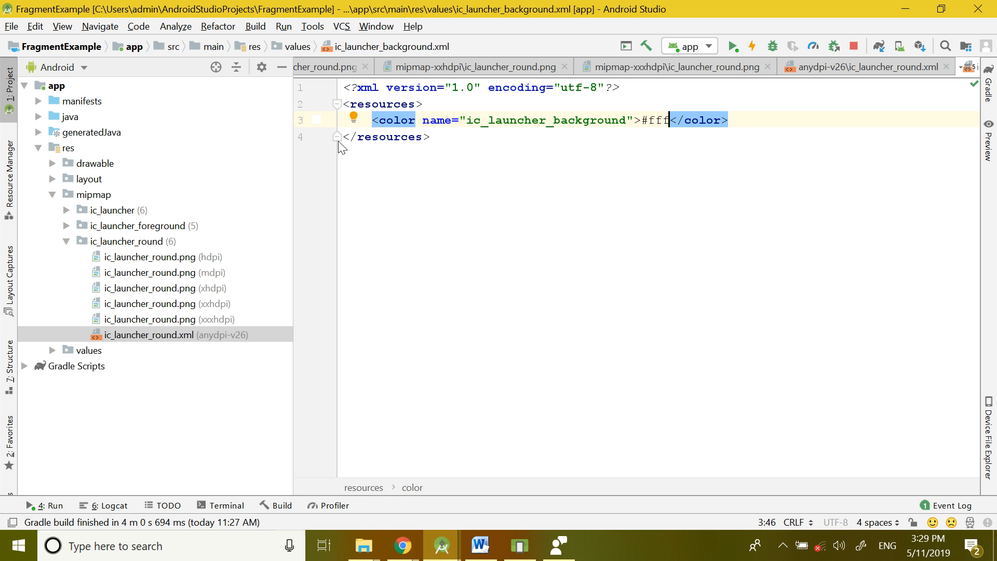
# - Collapse the ic_launcher_round group and expand the ic_launcher_foreground and ic_launcher groups in mipmap
pyautogui.click(66, 241)
pyautogui.click(65, 228)
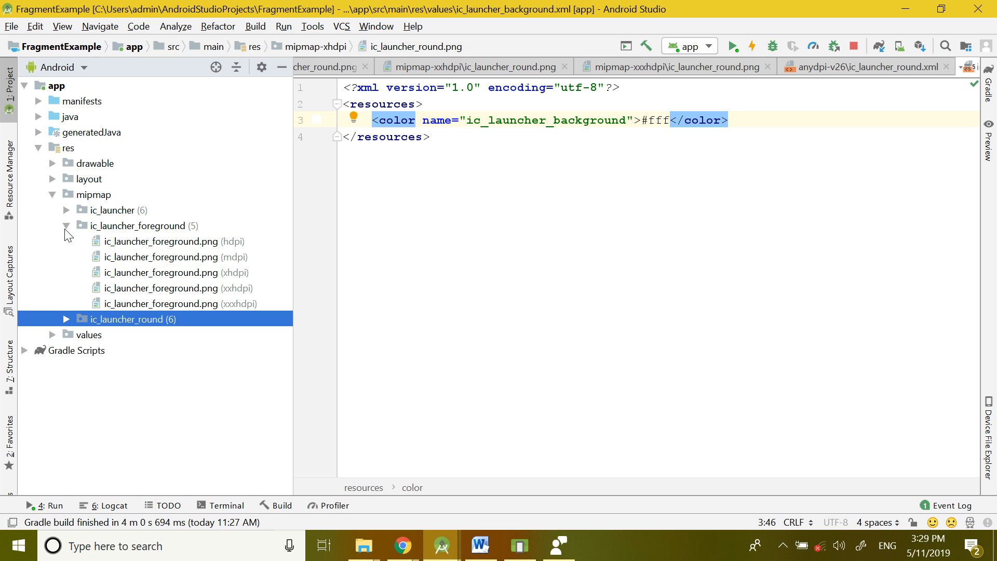
pyautogui.click(65, 210)
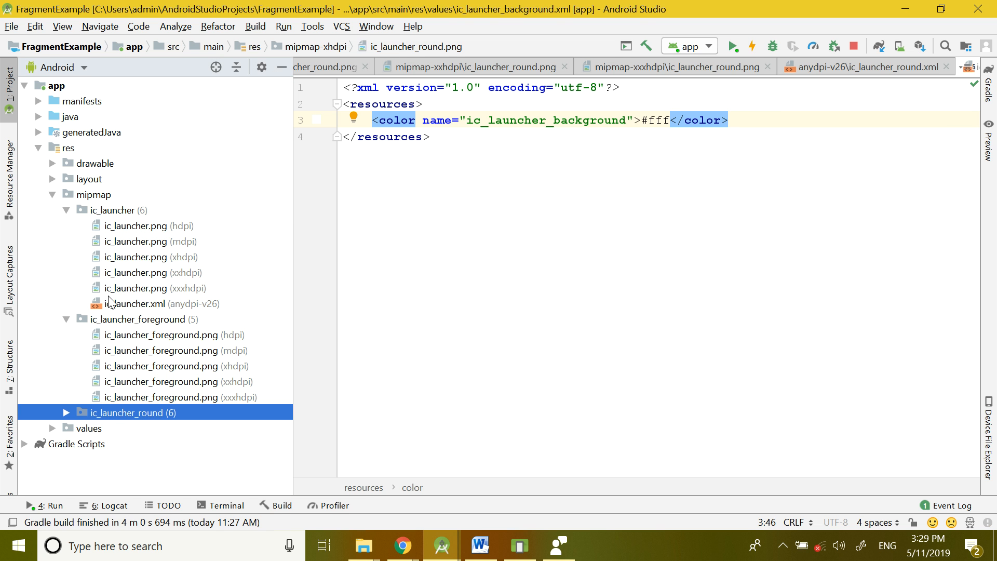
# - Open ic_launcher.xml, go to the definition of its ic_launcher_background color, and collapse the icon groups in mipmap
pyautogui.doubleClick(128, 304)
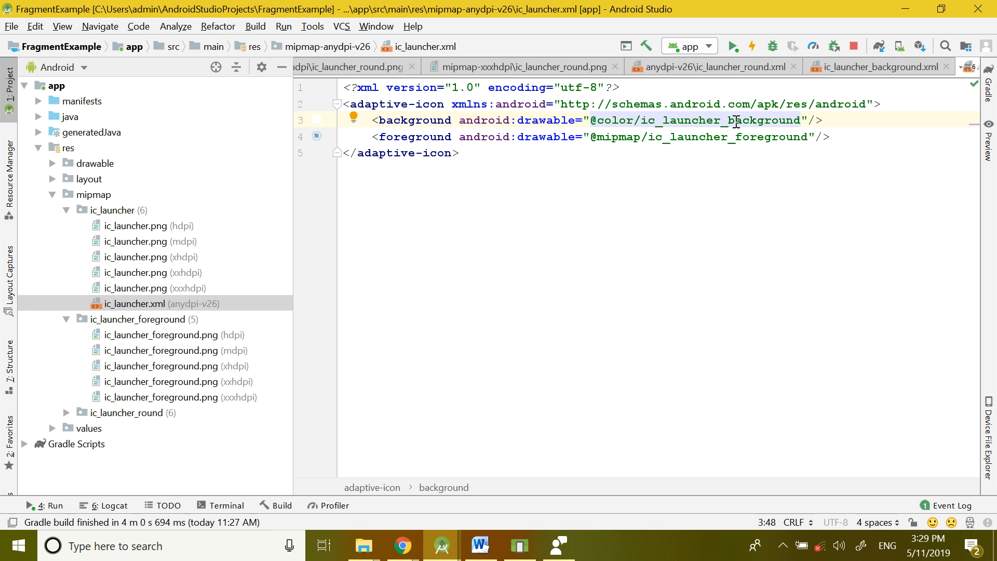
pyautogui.keyDown('ctrl'); pyautogui.click(736, 121); pyautogui.keyUp('ctrl')
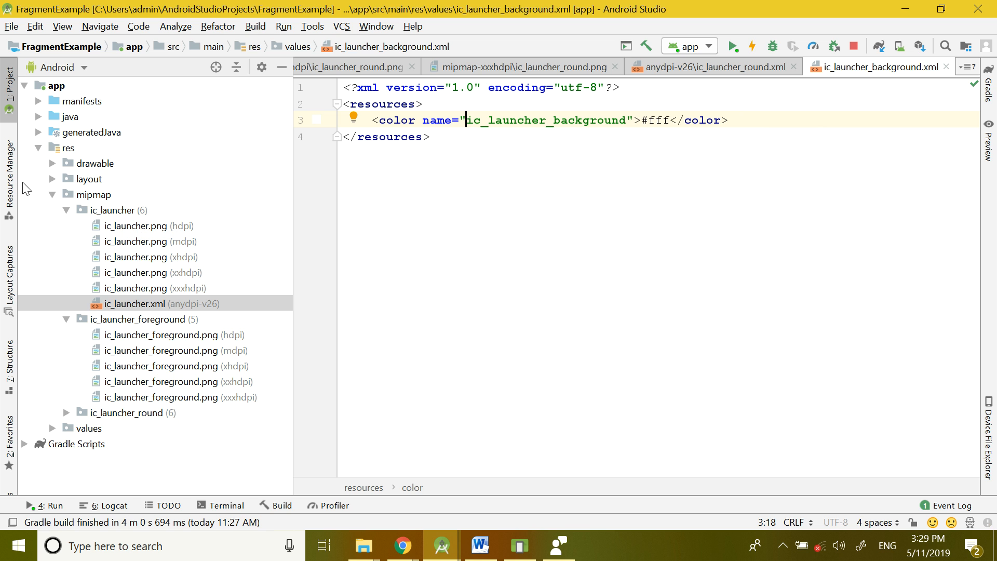
pyautogui.click(52, 197)
pyautogui.click(52, 197)
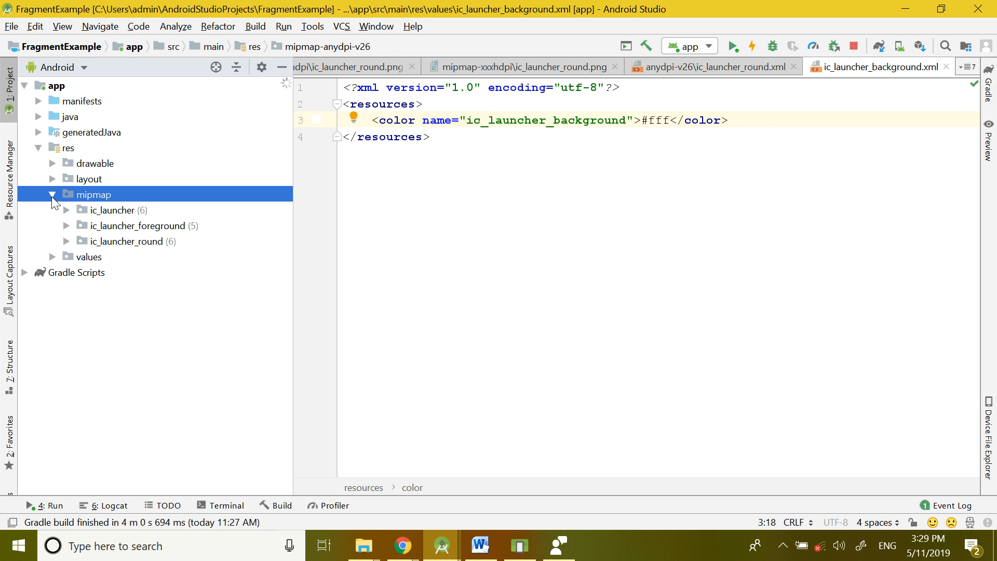
# - Copy the hdpi version of ic_launcher_foreground.png and paste it into the ic_launcher group
pyautogui.click(100, 226)
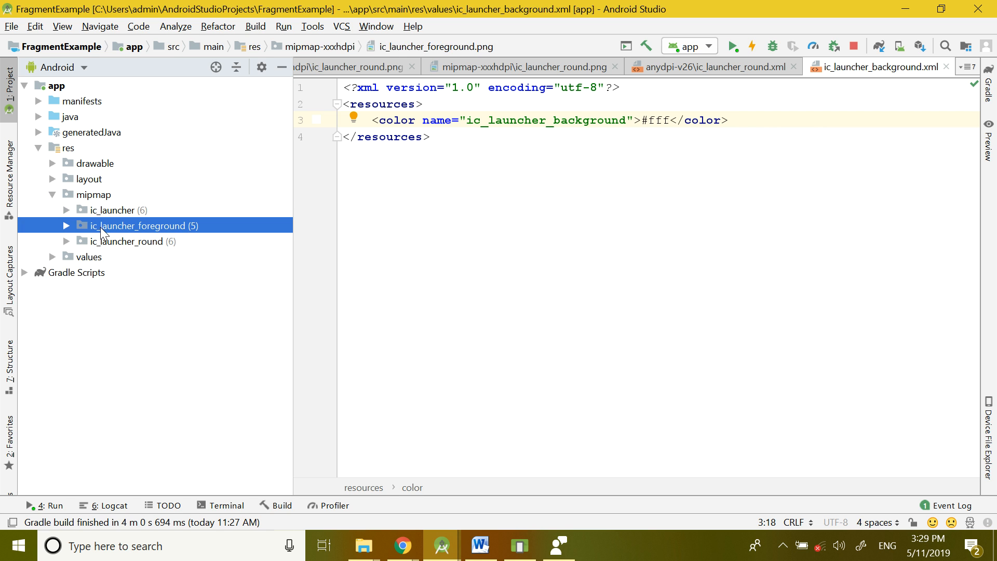
pyautogui.click(66, 227)
pyautogui.click(144, 237)
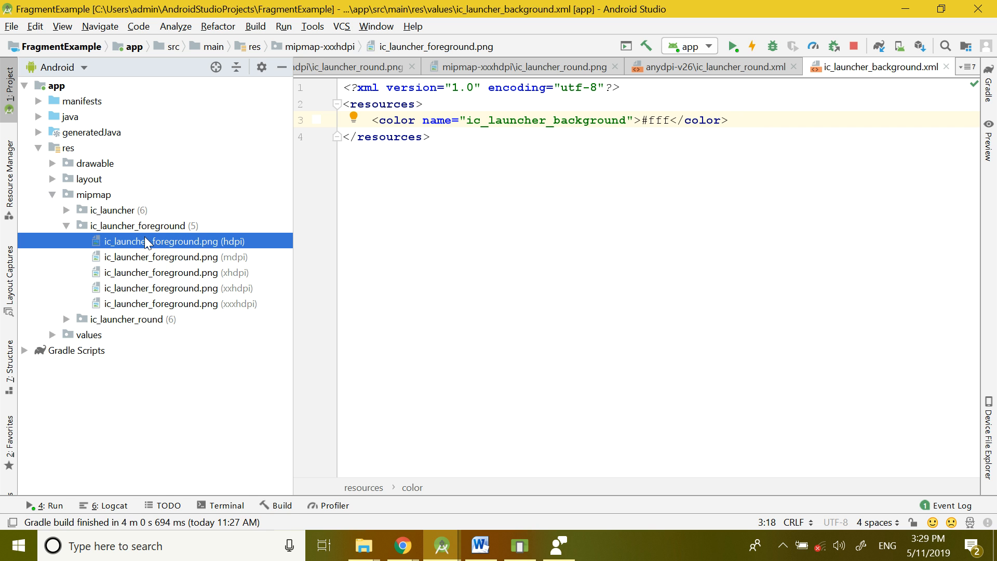
pyautogui.rightClick(145, 237)
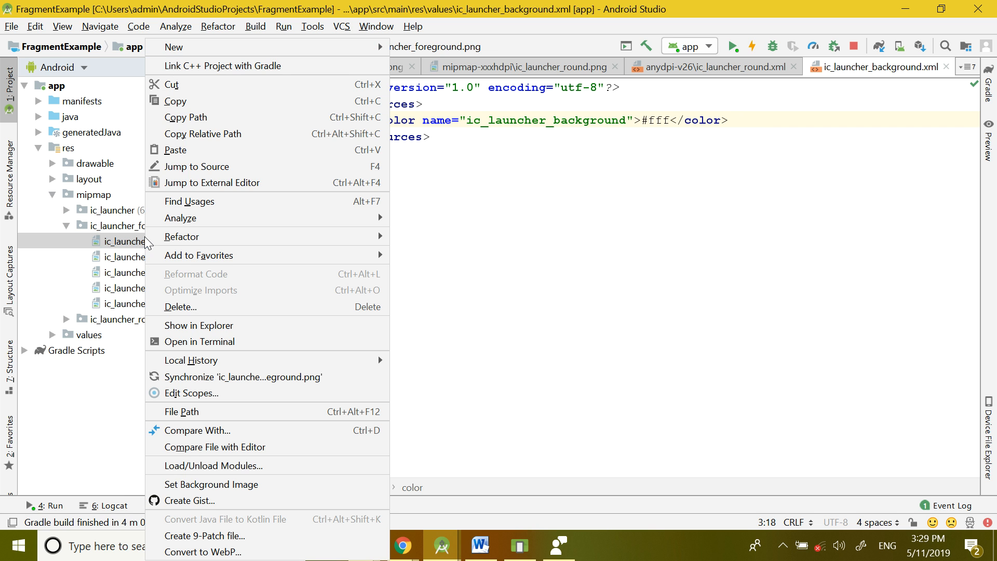
pyautogui.click(207, 101)
pyautogui.click(119, 210)
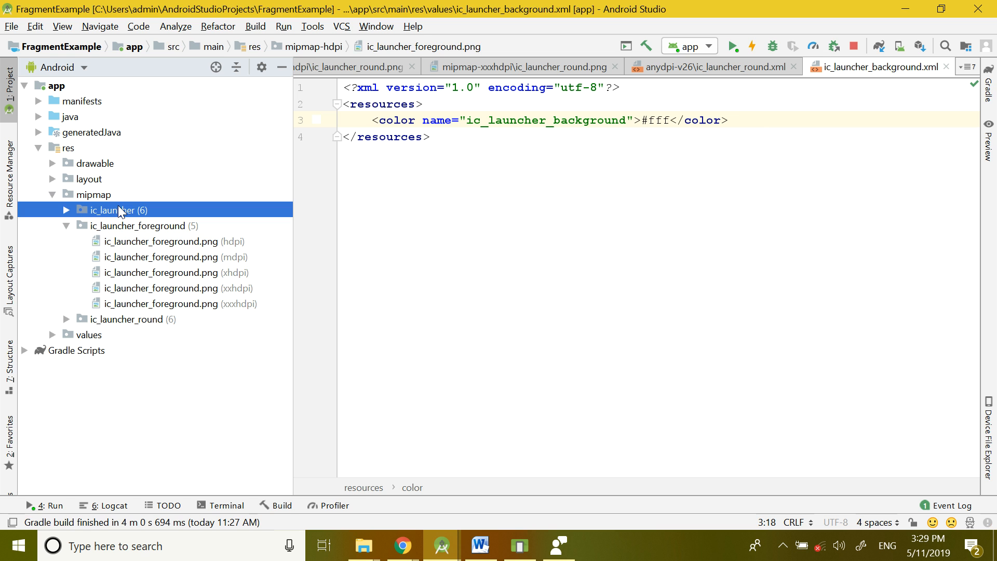
pyautogui.hotkey('ctrl', 'v')
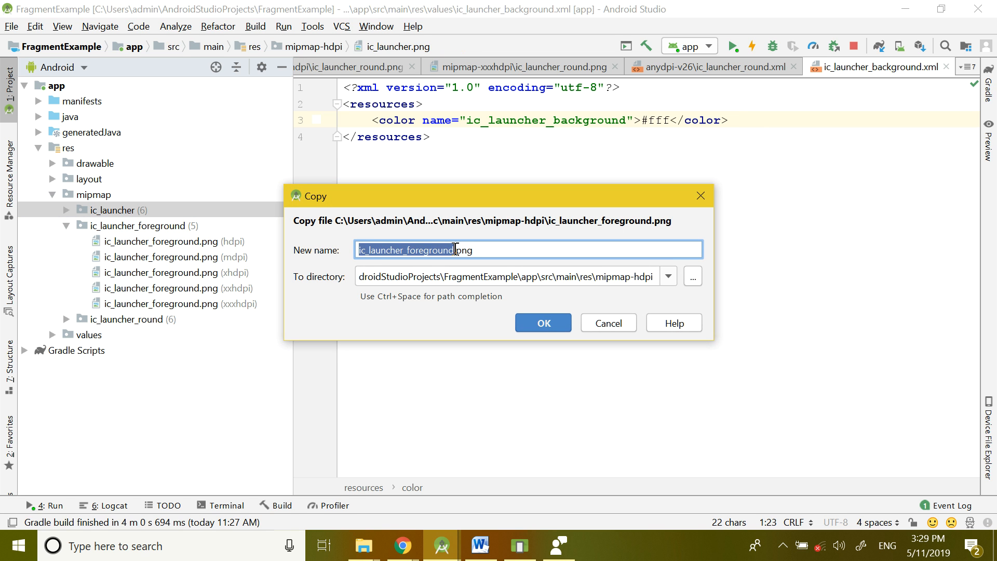
# - Name the pasted copy ic_launcher.png in the mipmap-hdpi directory and overwrite the existing file
pyautogui.click(455, 250)
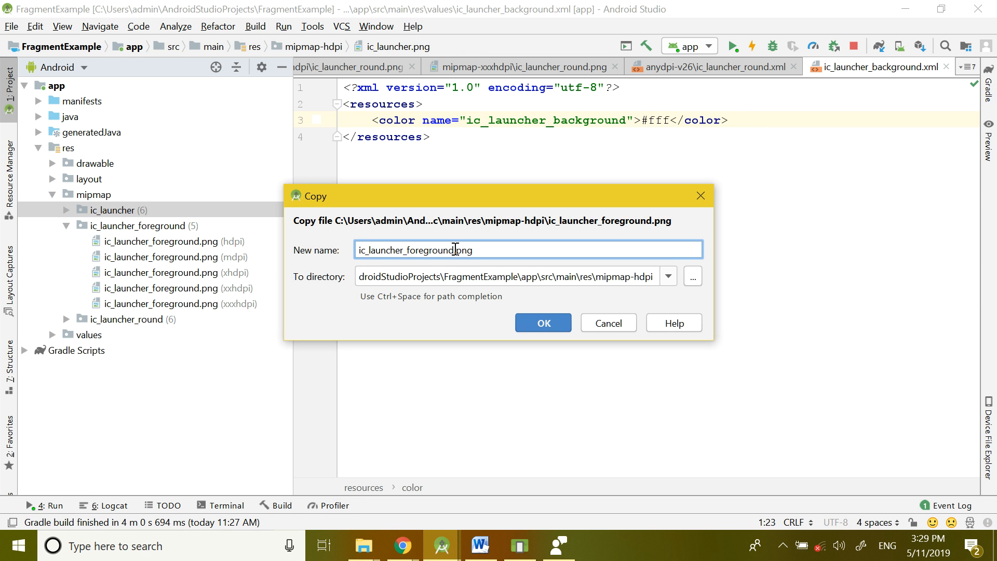
pyautogui.press('BackSpace')
pyautogui.press('BackSpace')
pyautogui.press('BackSpace')
pyautogui.press('BackSpace')
pyautogui.press('BackSpace')
pyautogui.press('BackSpace')
pyautogui.press('BackSpace')
pyautogui.press('BackSpace')
pyautogui.press('BackSpace')
pyautogui.press('BackSpace')
pyautogui.press('BackSpace')
pyautogui.click(546, 322)
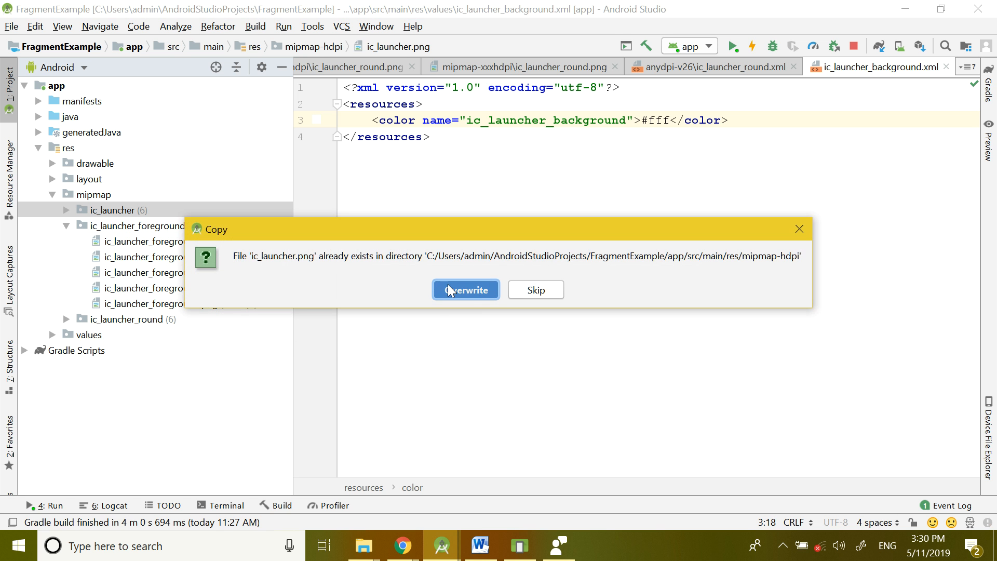
pyautogui.click(447, 289)
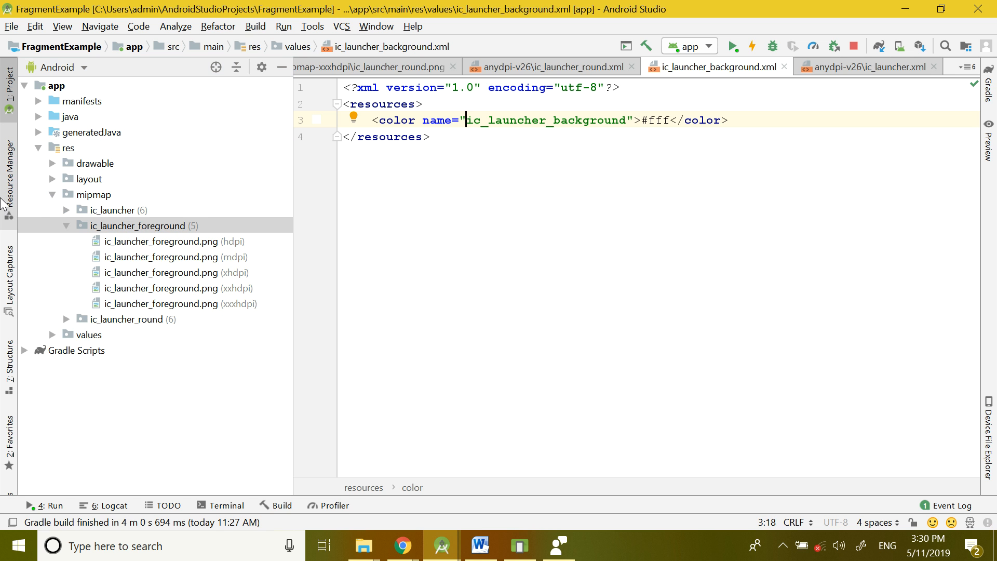
# - Collapse the ic_launcher_foreground group and run the app on the Nexus_5X_Edited_API_28 emulator
pyautogui.click(66, 225)
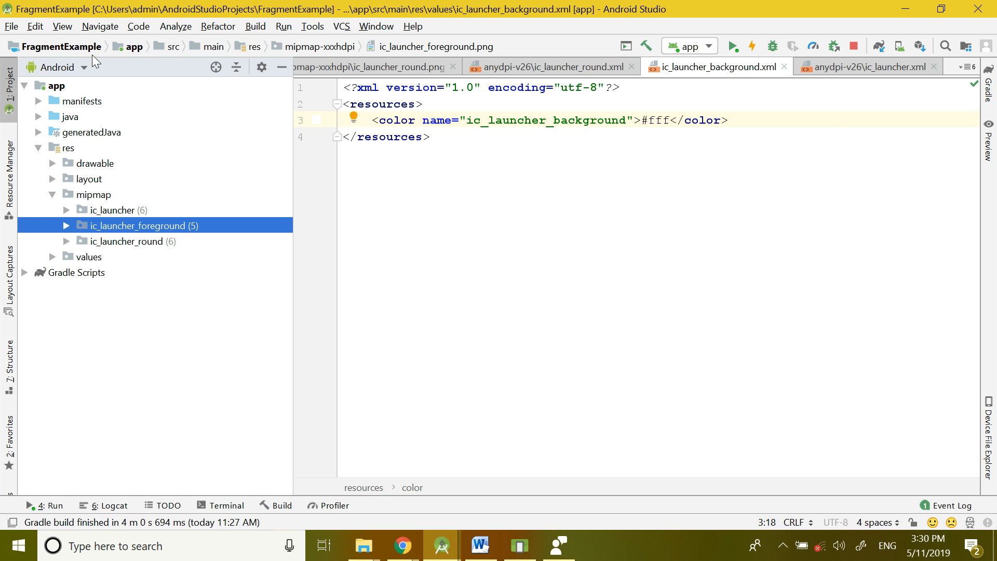
pyautogui.click(733, 46)
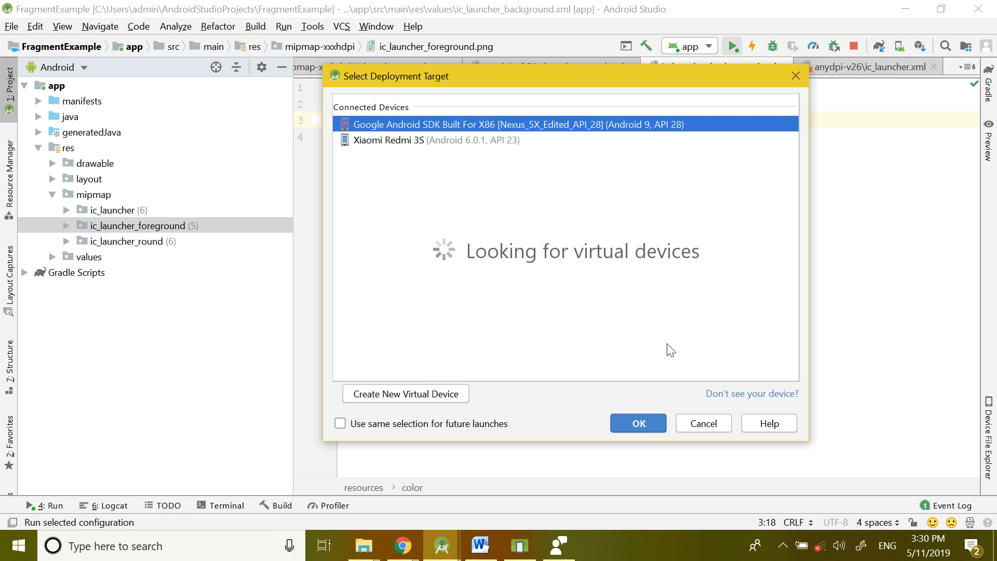
pyautogui.click(640, 424)
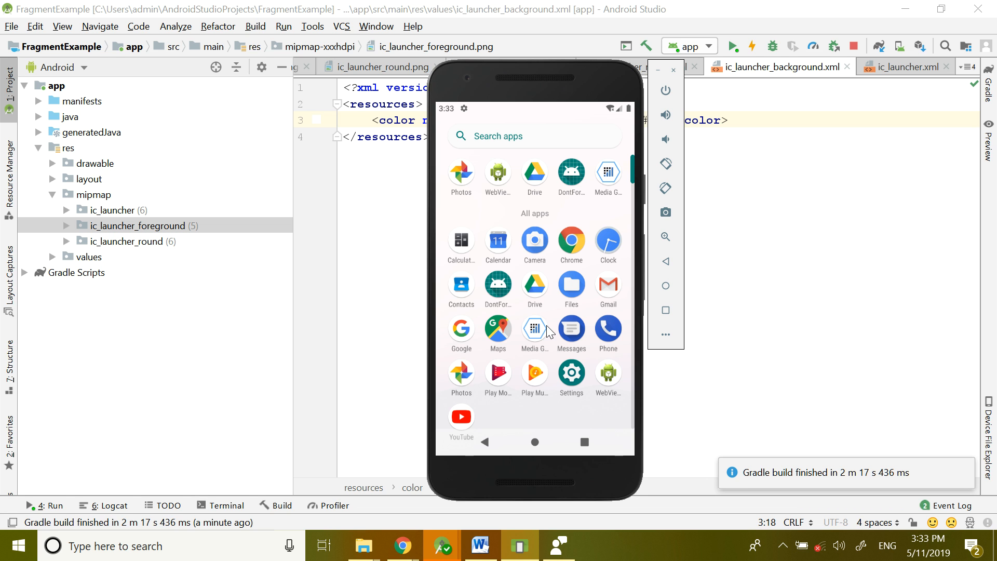
pyautogui.press('ctrl')
pyautogui.press('ctrl')
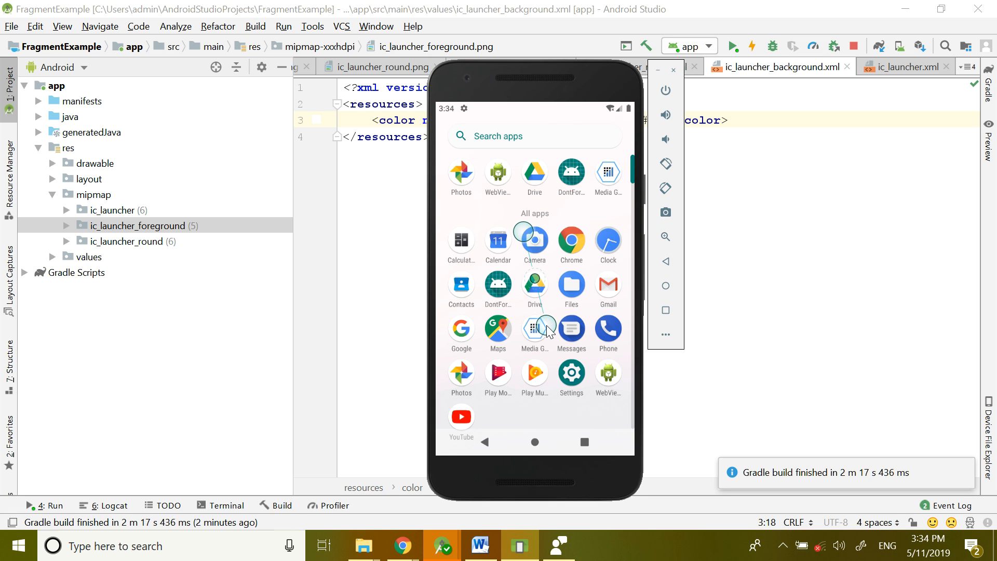